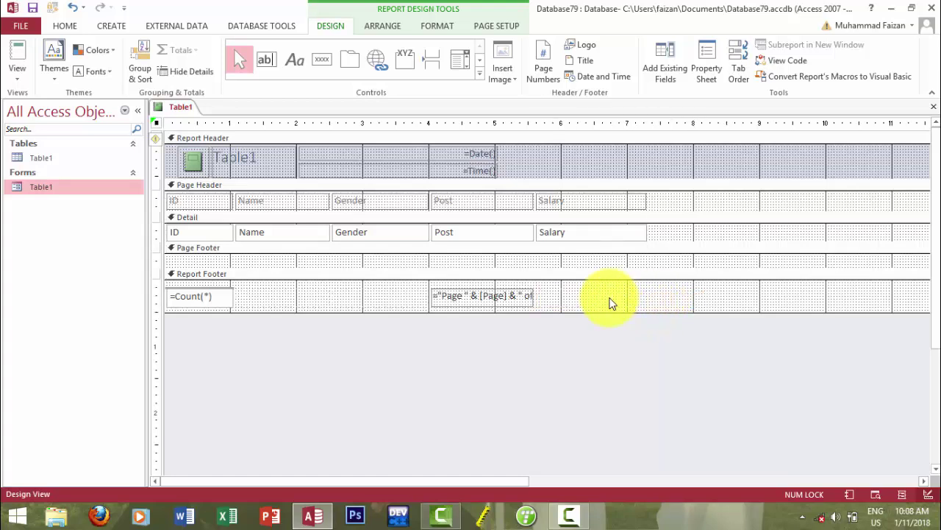
Step: Examine the report's available design controls and its arrangement, formatting, page size, margin and print options
left_click(479, 72)
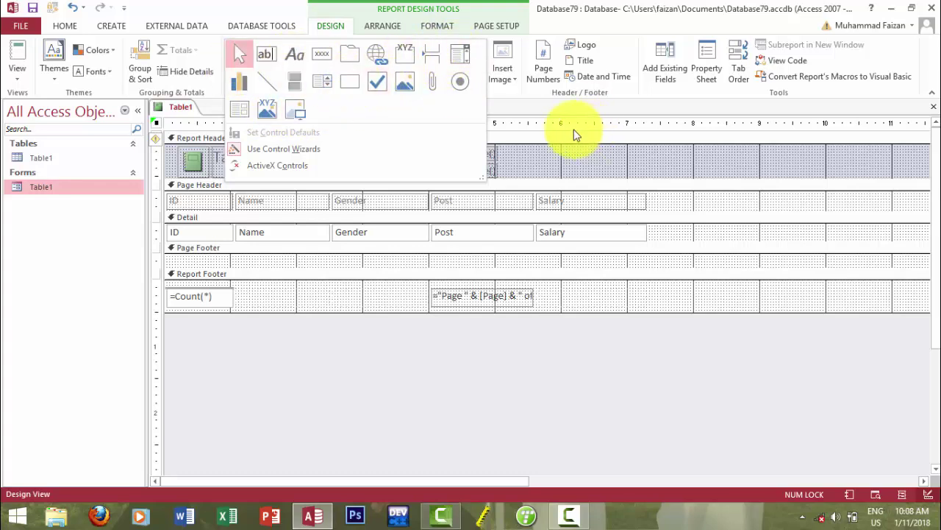
left_click(545, 148)
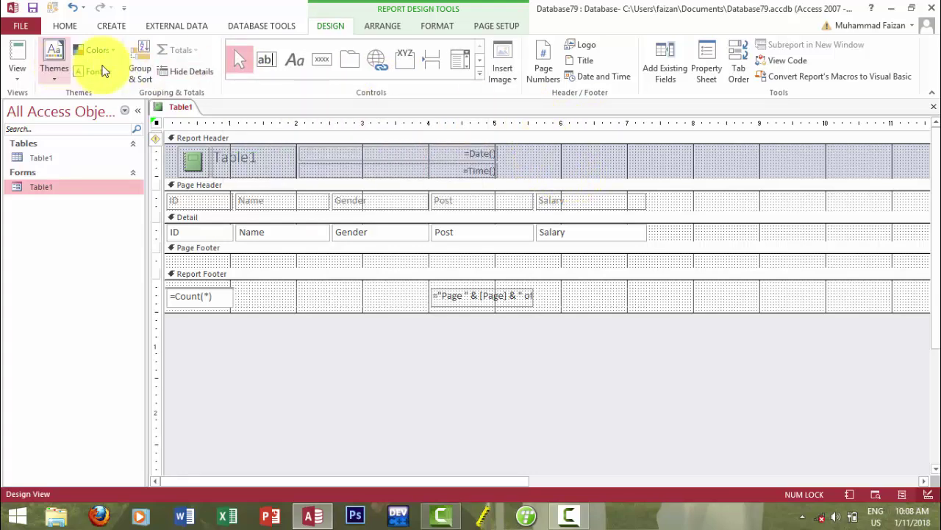
left_click(377, 26)
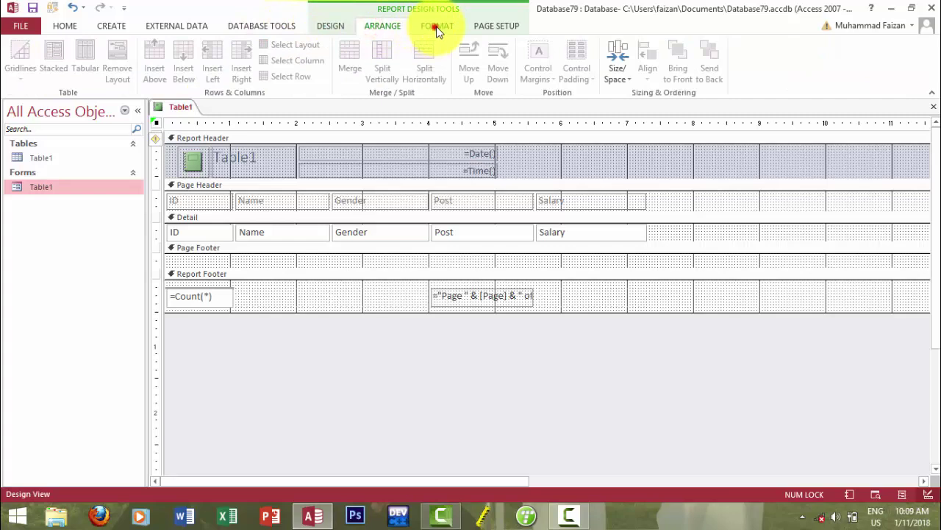
left_click(436, 26)
left_click(478, 26)
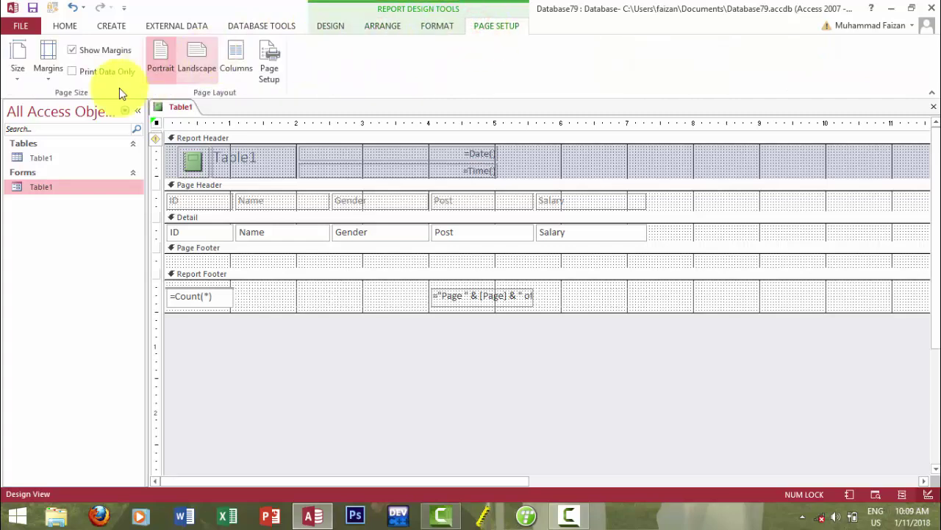
left_click(17, 62)
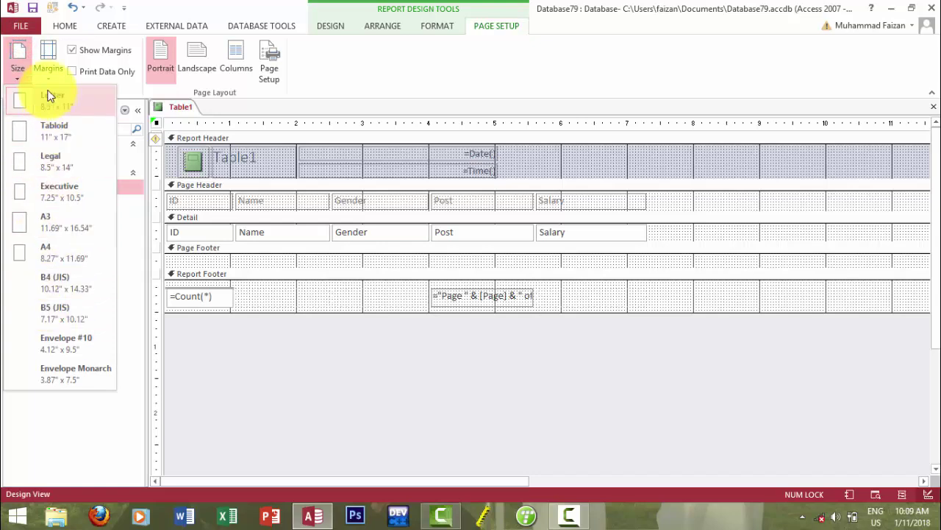
left_click(48, 59)
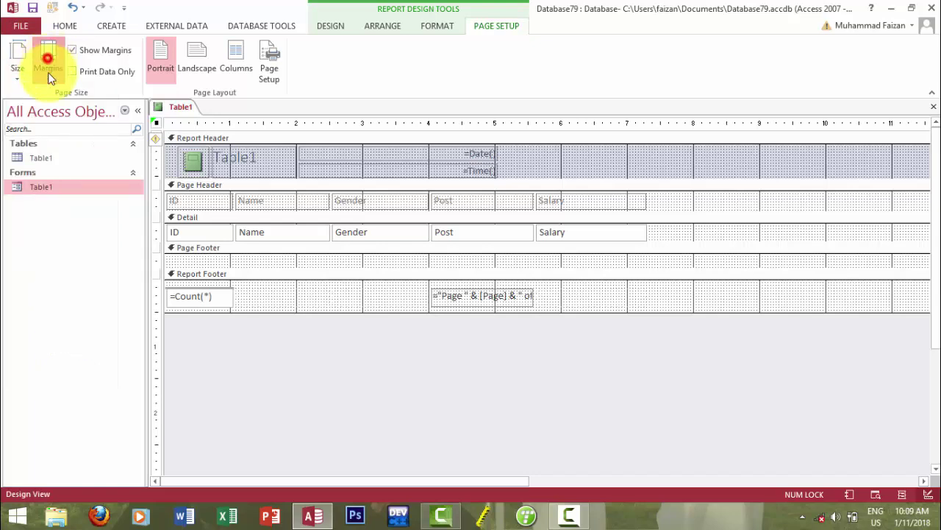
left_click(87, 50)
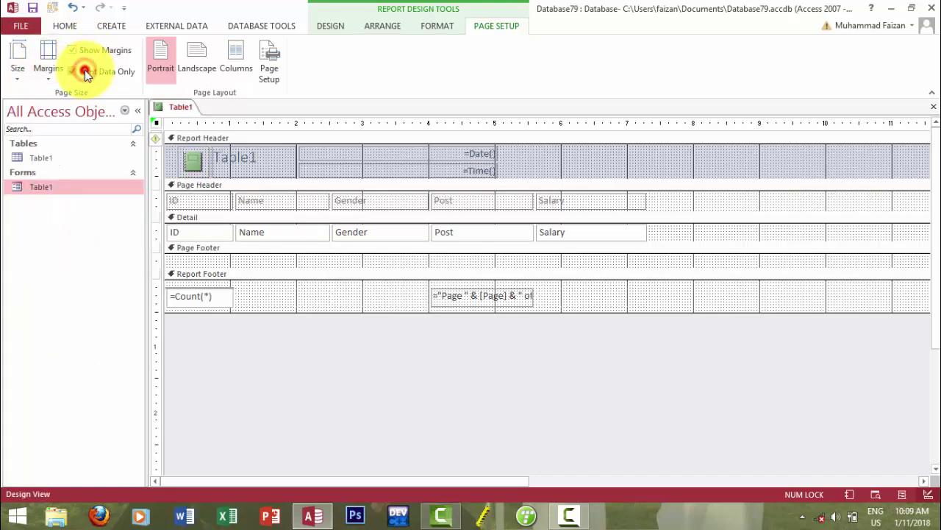
left_click(85, 70)
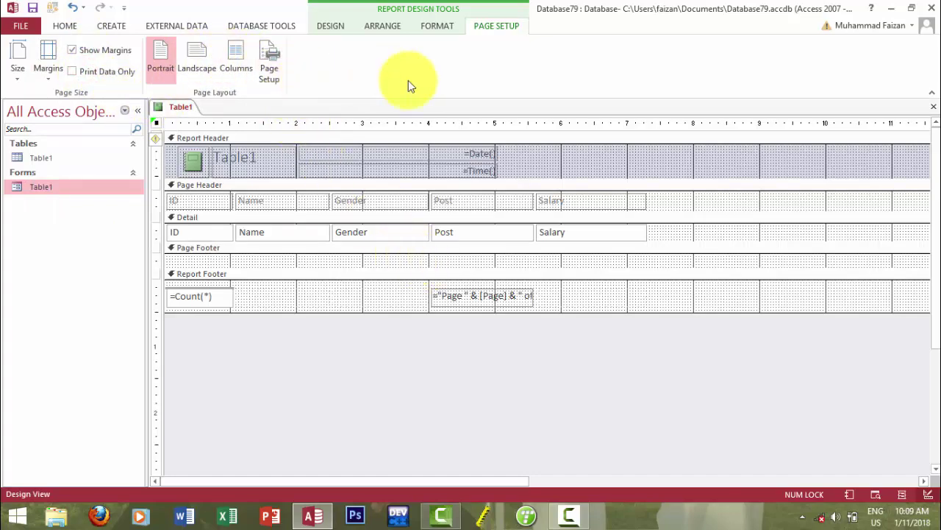
left_click(383, 25)
left_click(330, 26)
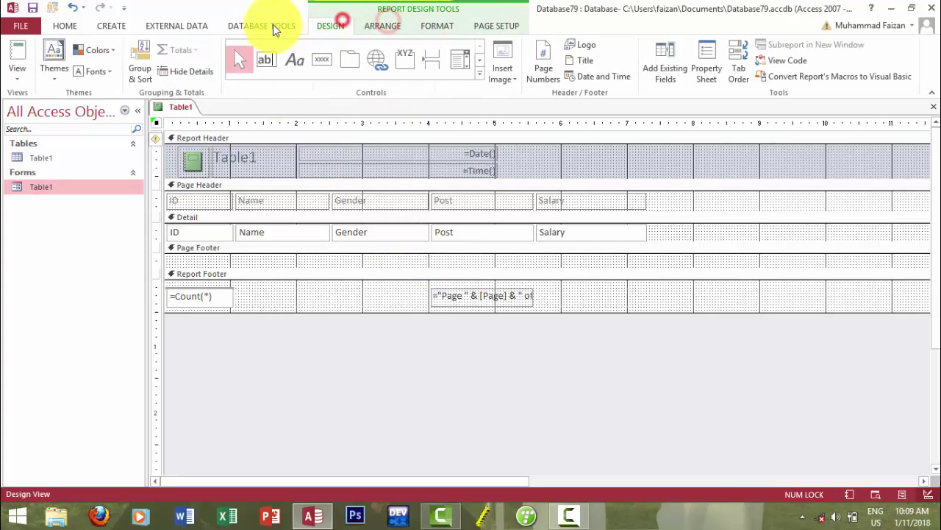
left_click(111, 26)
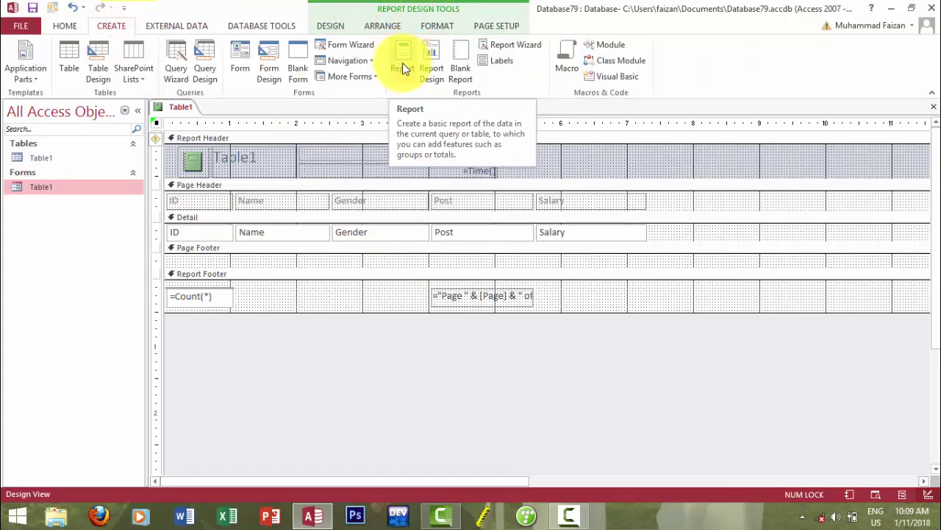
Step: Close the Table1 report and save its design
left_click(934, 106)
left_click(419, 297)
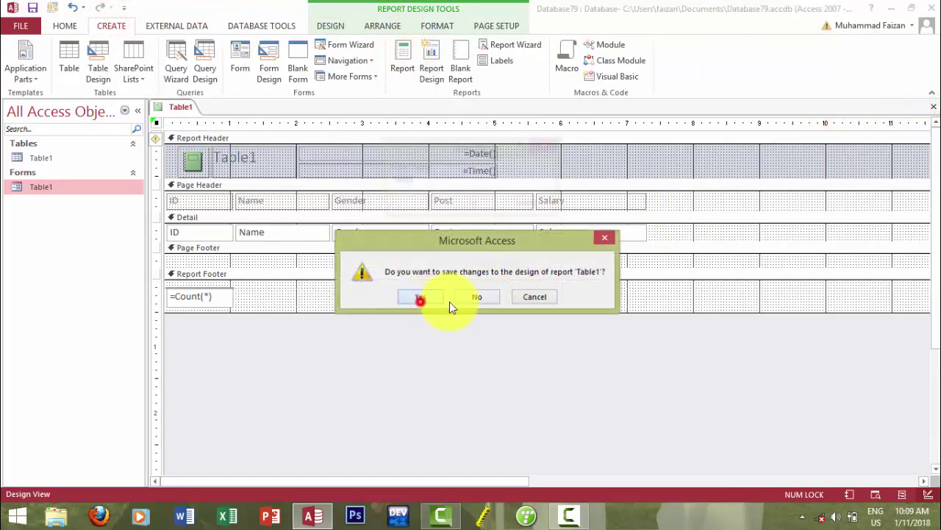
left_click(471, 206)
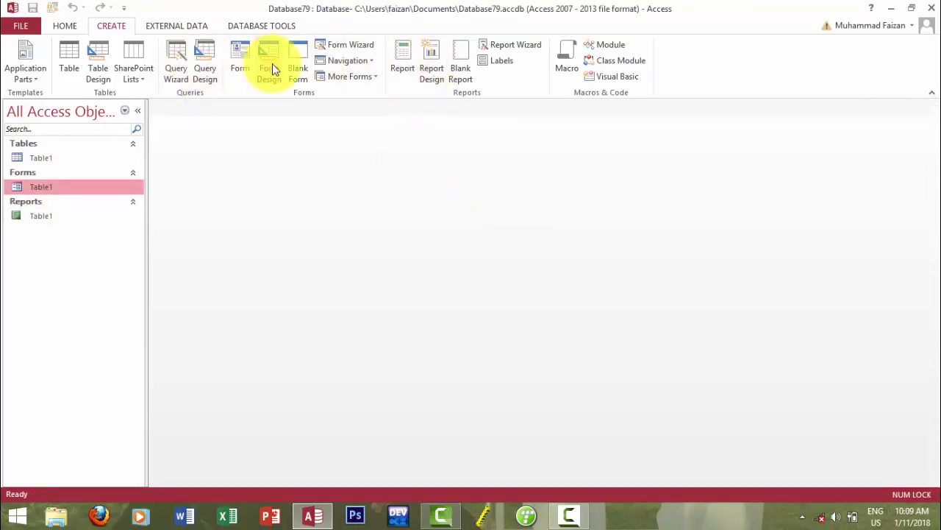
Step: Create a basic report from the Table1 data and close it without saving
left_click(410, 66)
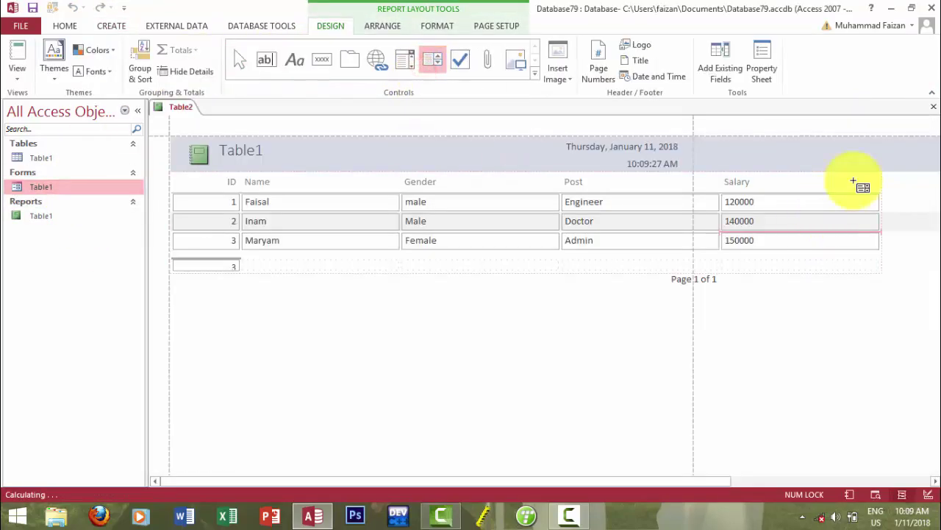
left_click(931, 110)
left_click(473, 295)
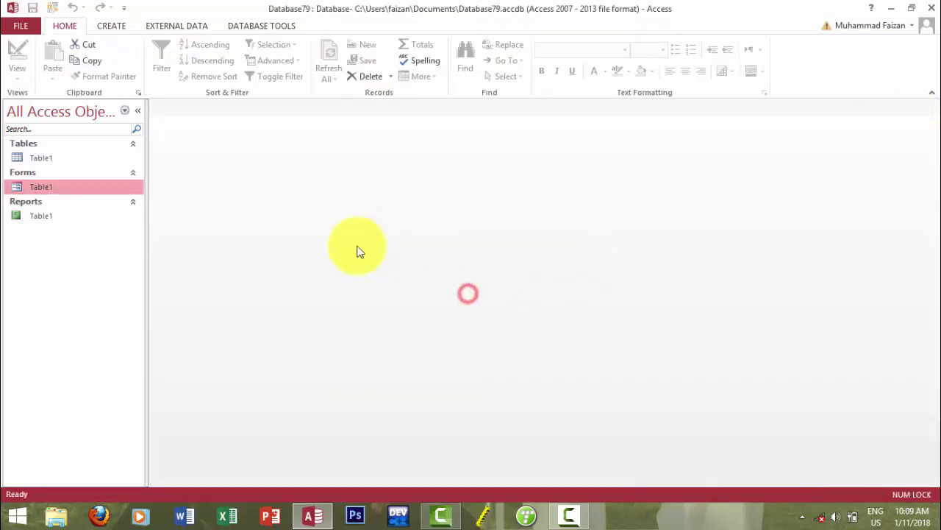
Step: Create a new report in Design View and list the existing fields of Table1
left_click(117, 24)
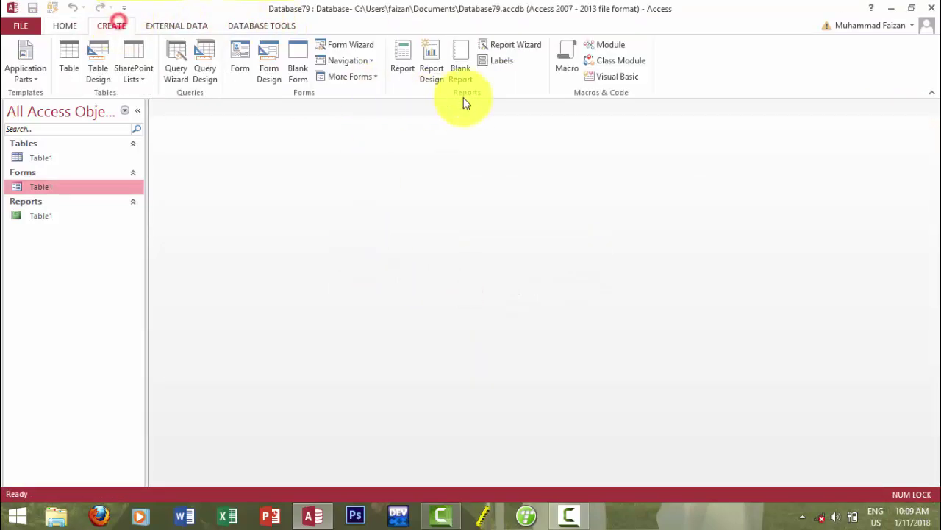
left_click(428, 68)
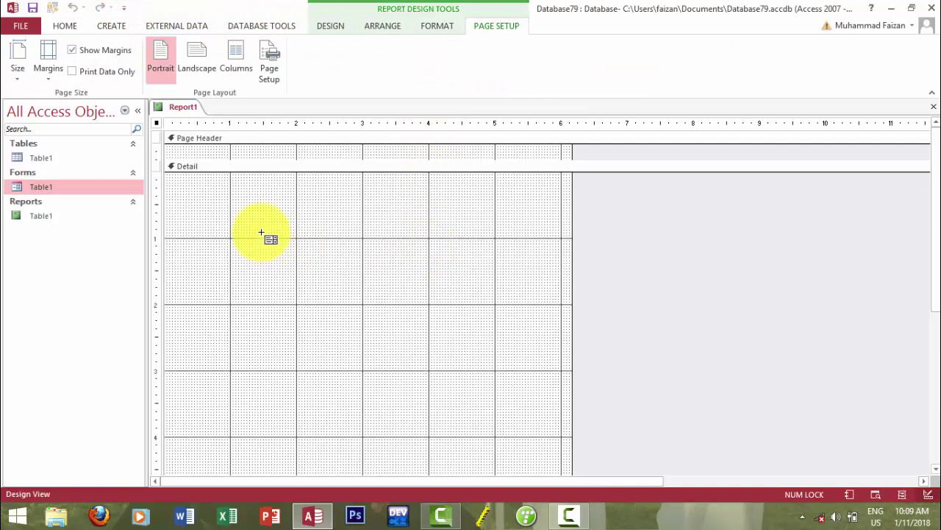
left_click(331, 26)
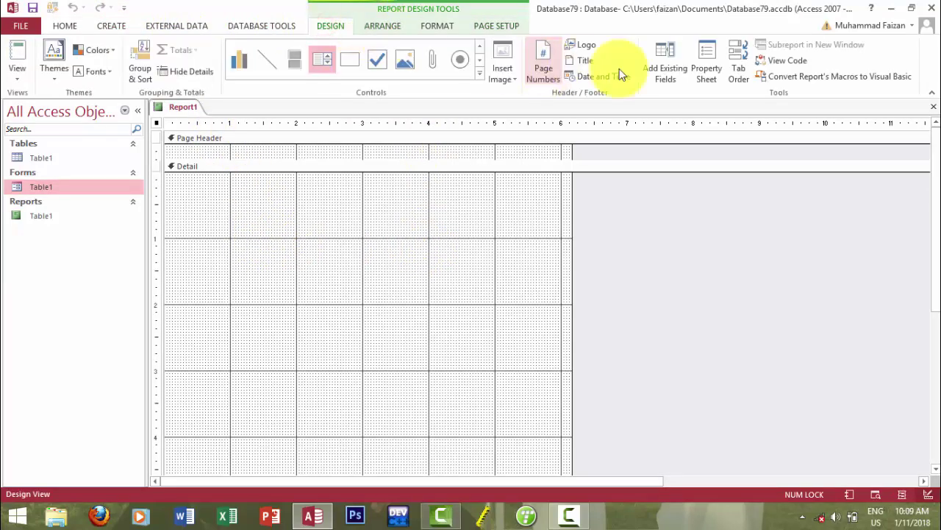
left_click(666, 68)
left_click(788, 171)
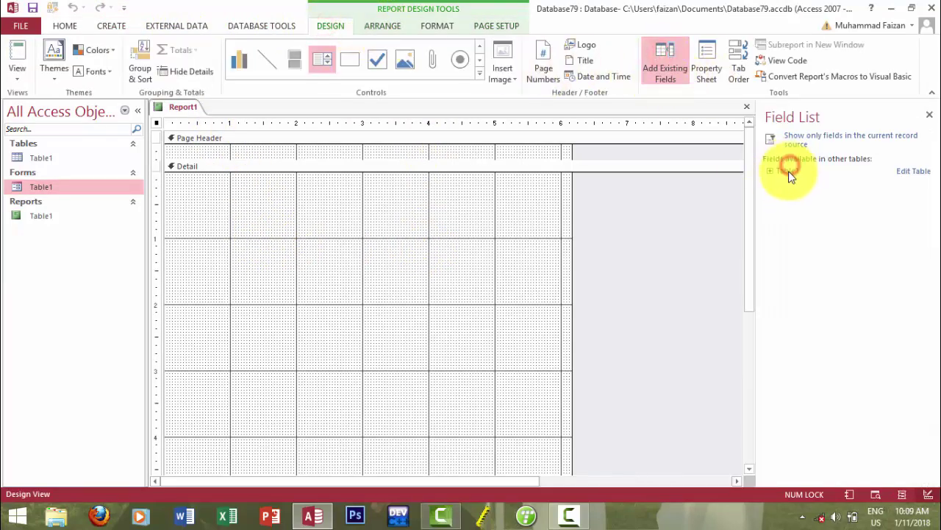
left_click(784, 172)
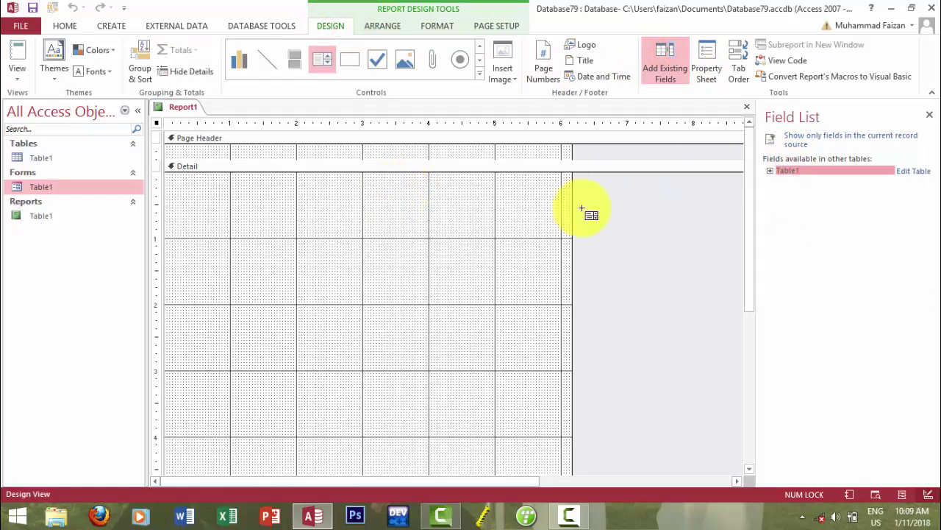
left_click(771, 171)
Step: Add the ID field to the report as a list box drawing all fields from Table1 and storing the value in ID
double_click(793, 183)
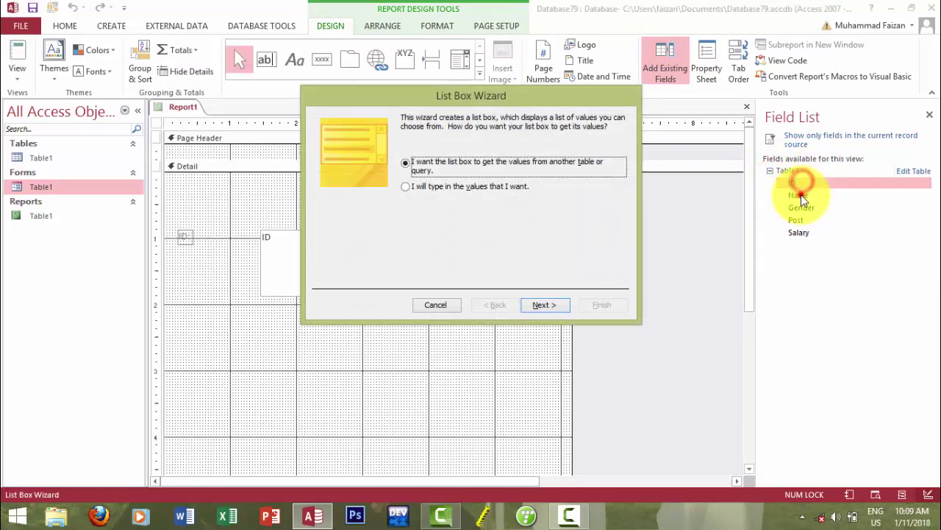
left_click(549, 307)
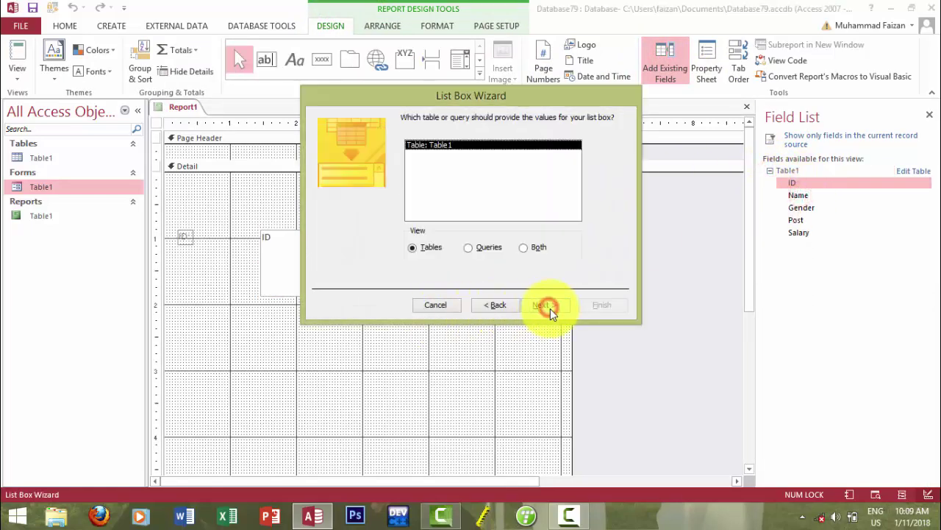
left_click(542, 304)
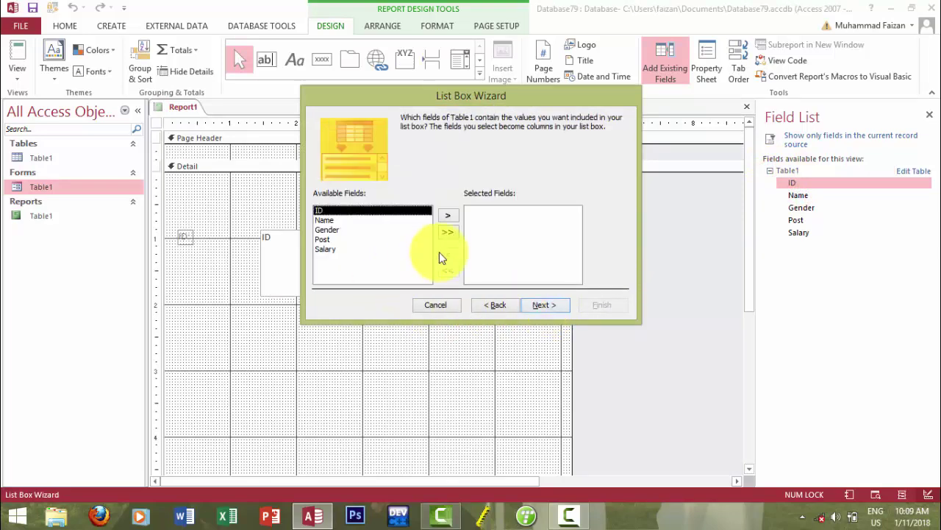
left_click(446, 233)
left_click(540, 305)
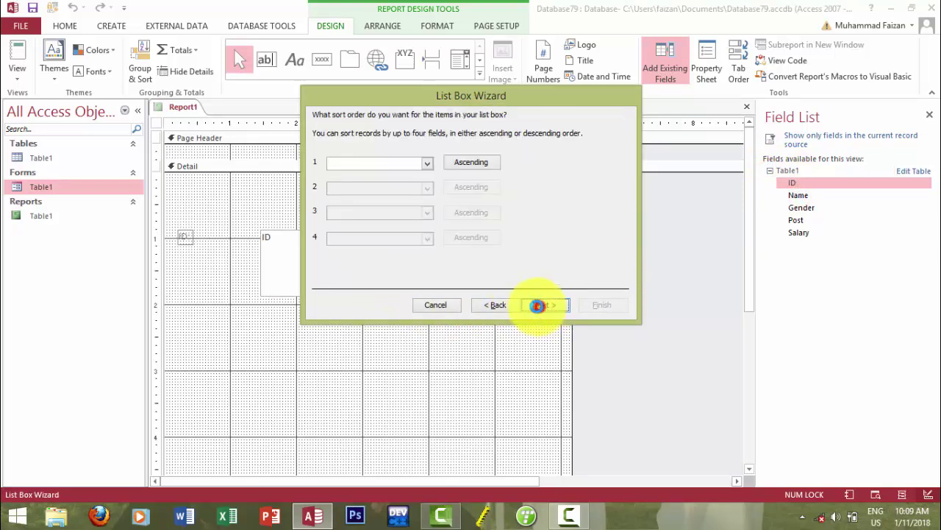
left_click(540, 306)
left_click(541, 306)
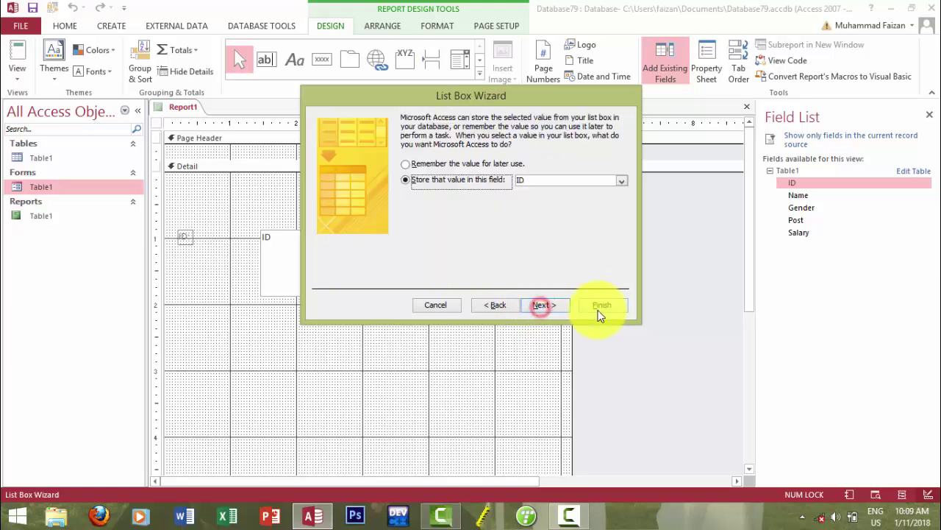
left_click(600, 307)
Step: Delete the ID list box from the Detail section and close the new report without saving
left_click(384, 330)
left_click_drag(203, 197, 550, 420)
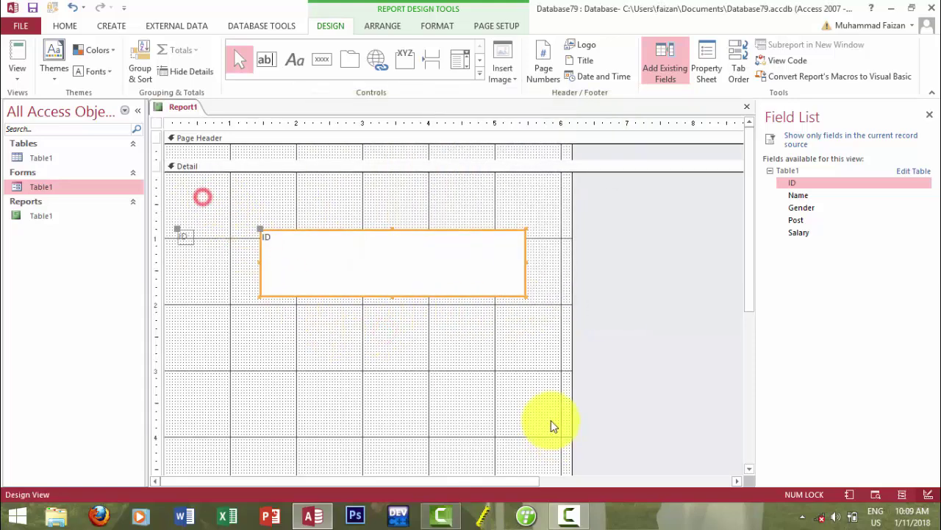
key("Delete")
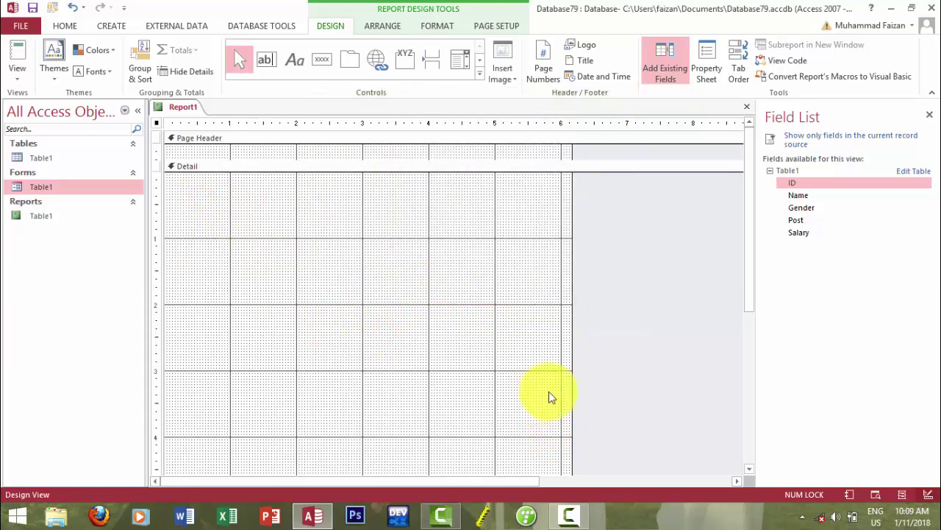
left_click(930, 117)
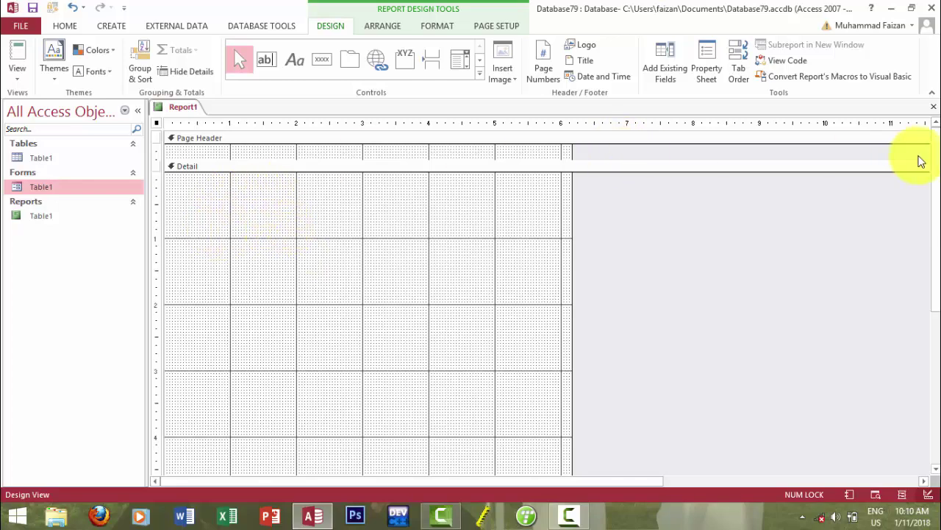
left_click(933, 107)
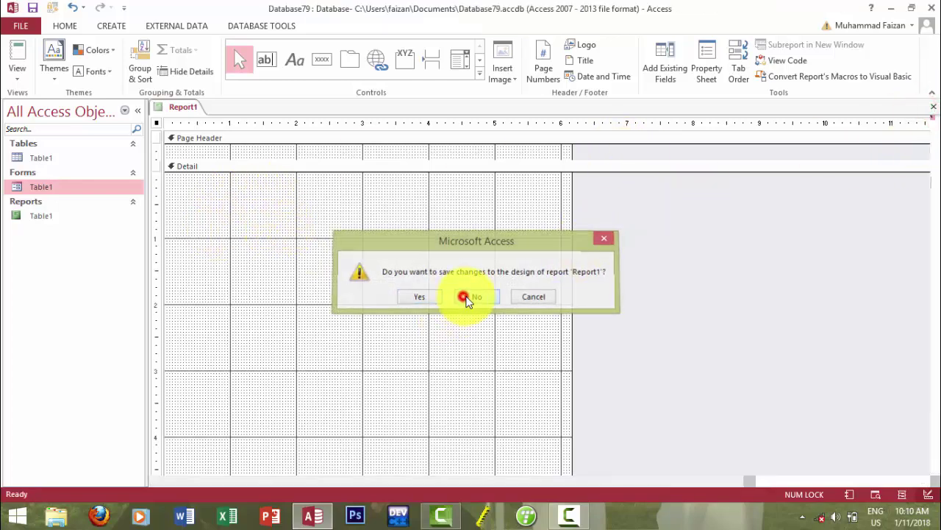
left_click(471, 296)
Step: Create a blank report, try to place the ID field on it, and close it again
left_click(111, 25)
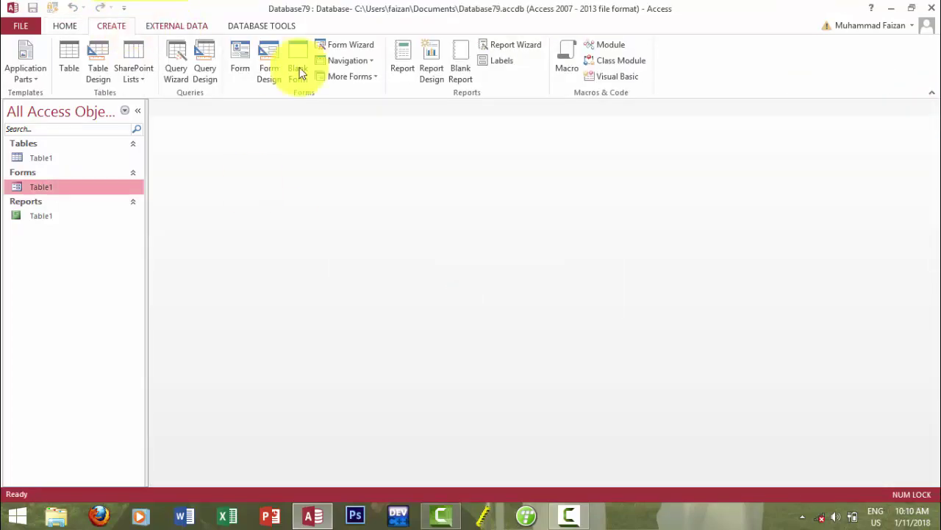
left_click(459, 70)
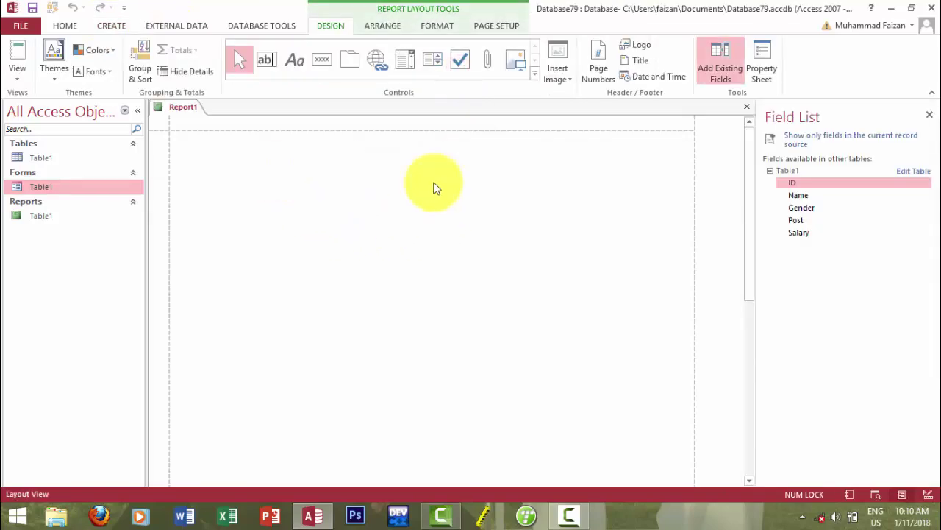
left_click_drag(785, 185, 471, 190)
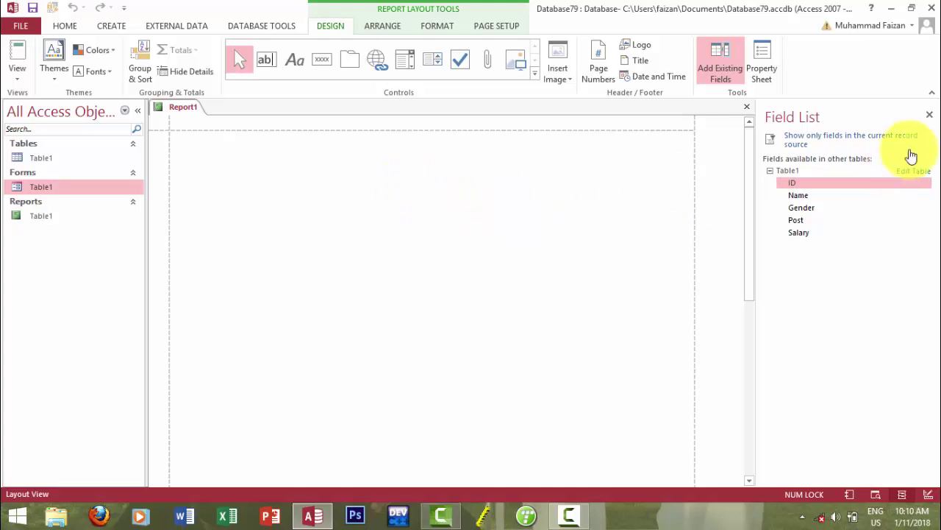
left_click(930, 115)
left_click(933, 106)
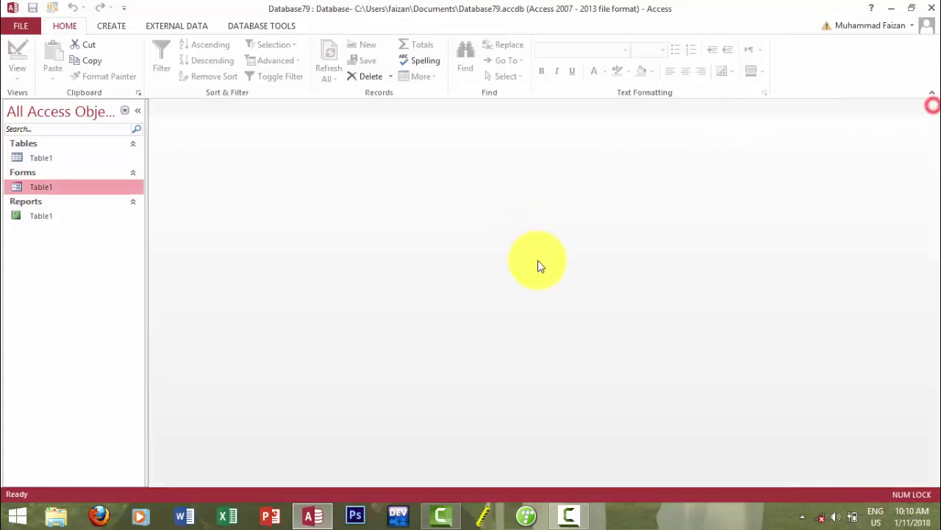
Step: Start the Report Wizard and include all Table1 fields: ID, Name, Gender, Post and Salary
left_click(111, 26)
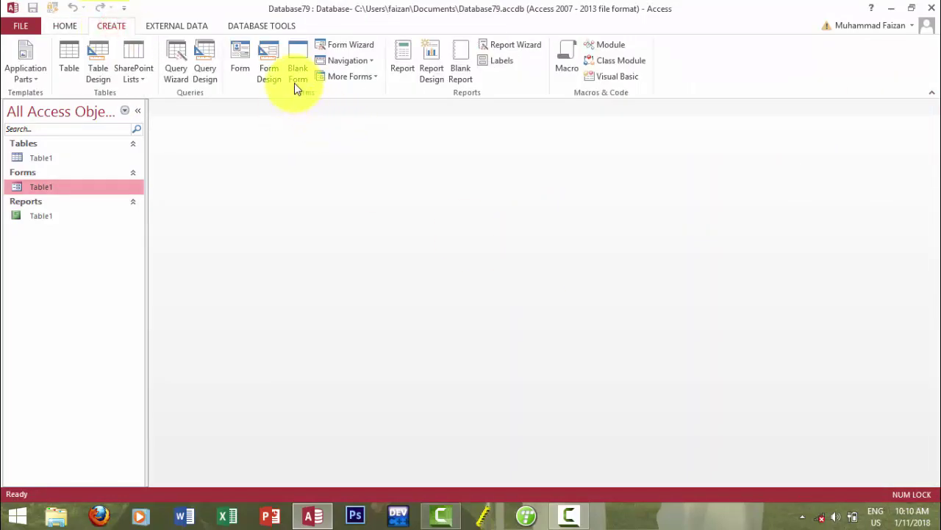
left_click(506, 45)
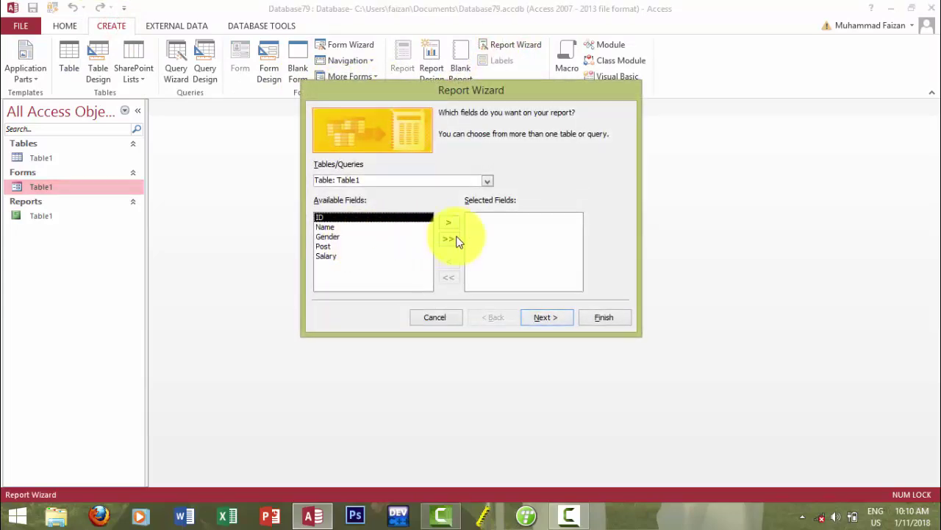
left_click(448, 221)
left_click(447, 222)
left_click(447, 239)
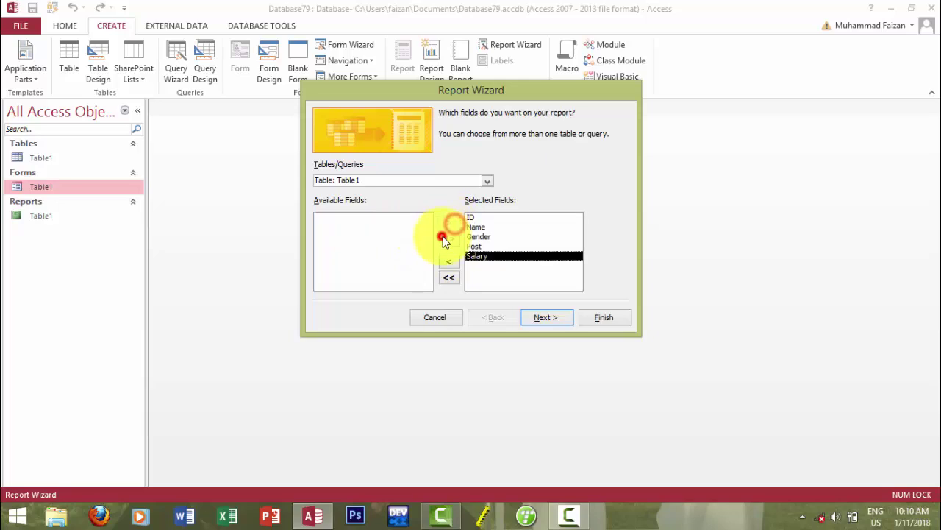
Step: Continue the Report Wizard without adding any grouping levels or sort order
left_click(543, 318)
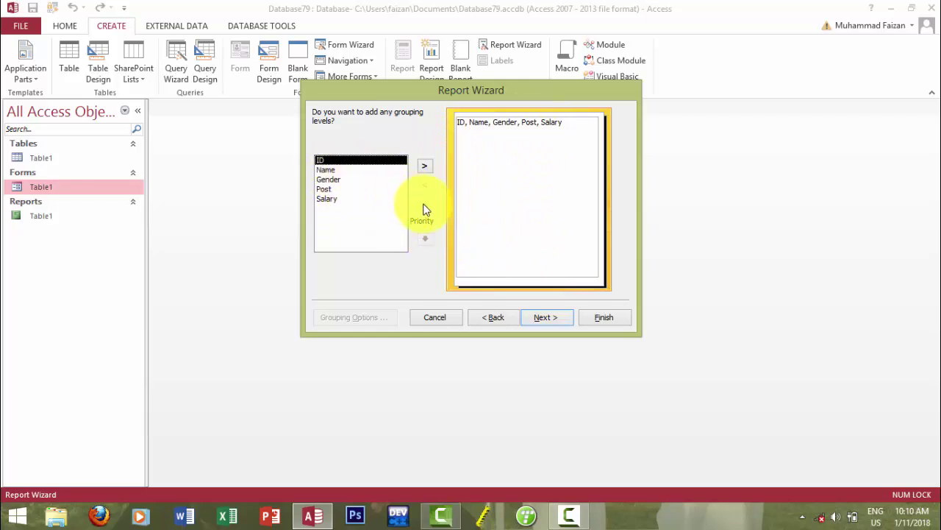
left_click(353, 170)
left_click(350, 189)
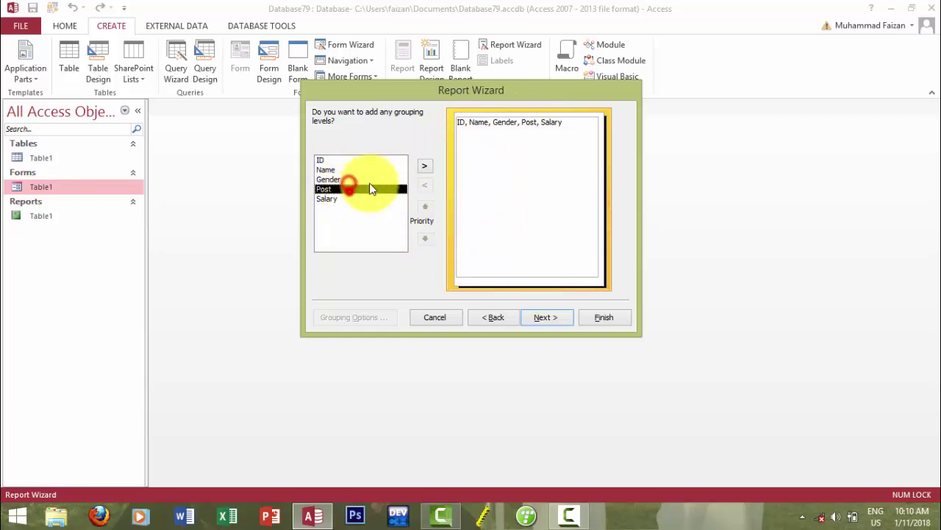
left_click(551, 317)
left_click(552, 319)
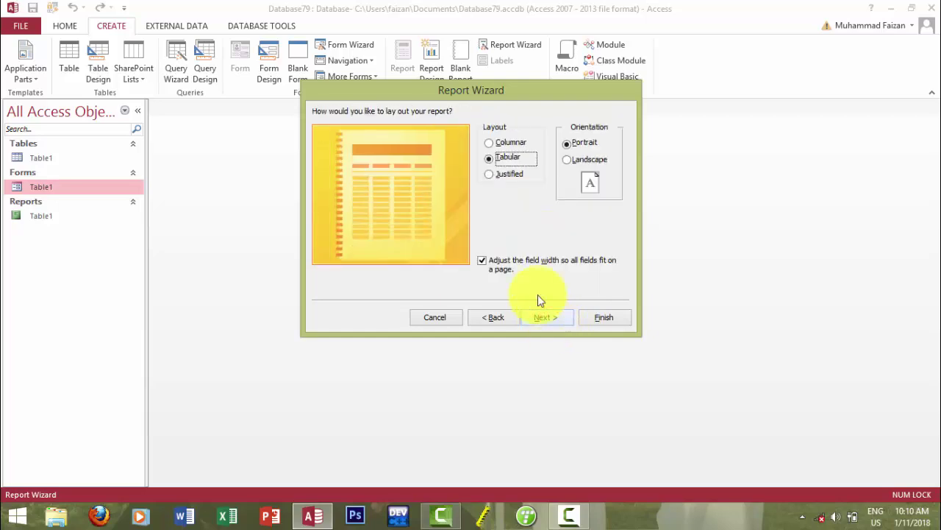
Step: Generate the report with a Tabular layout in Portrait orientation, and close its preview and design
left_click(495, 158)
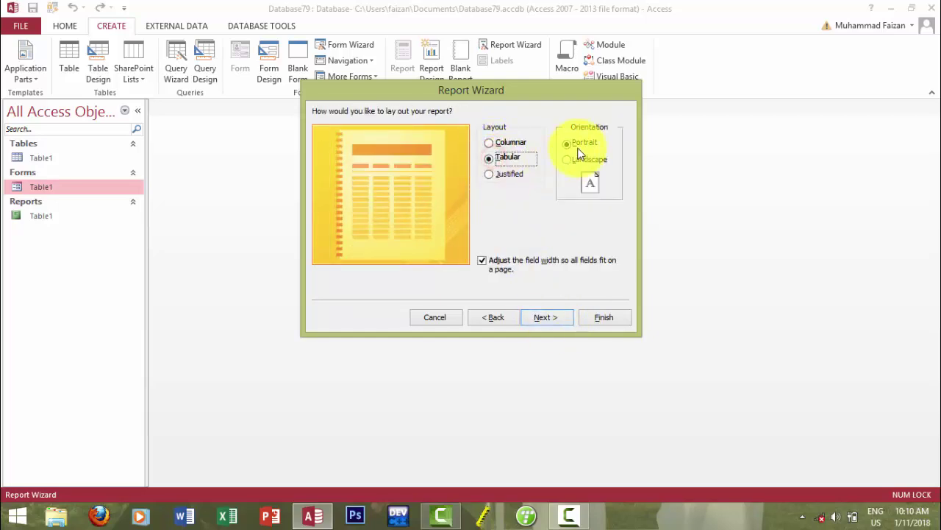
left_click(553, 319)
left_click(598, 319)
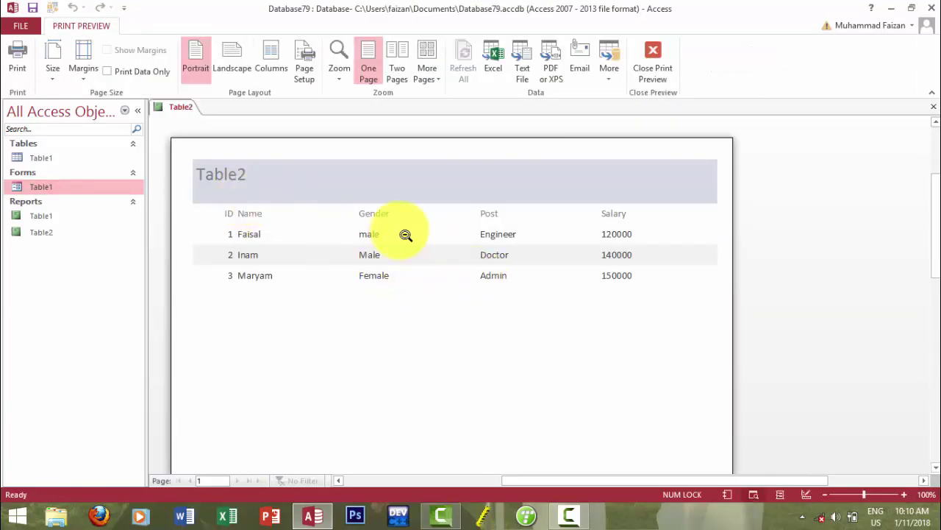
left_click(667, 64)
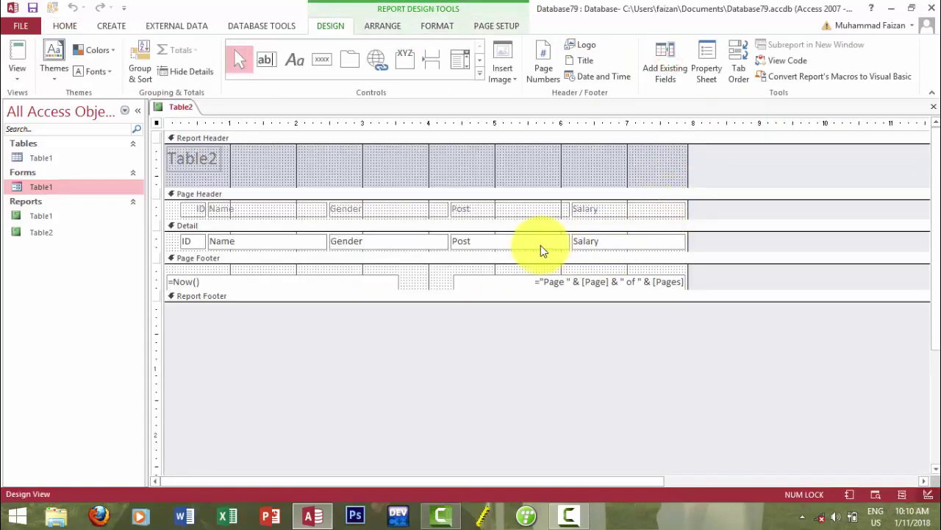
left_click(932, 109)
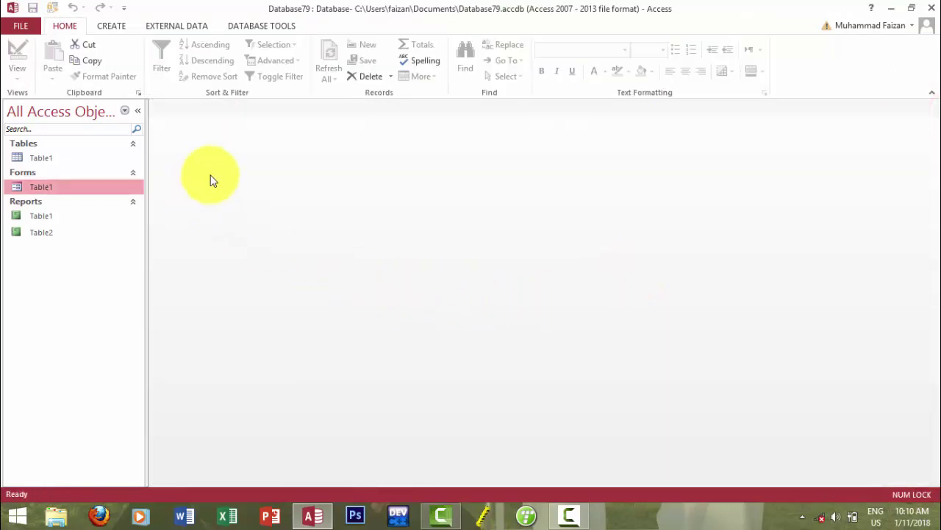
Step: Start a labels report with the Label Wizard
left_click(109, 24)
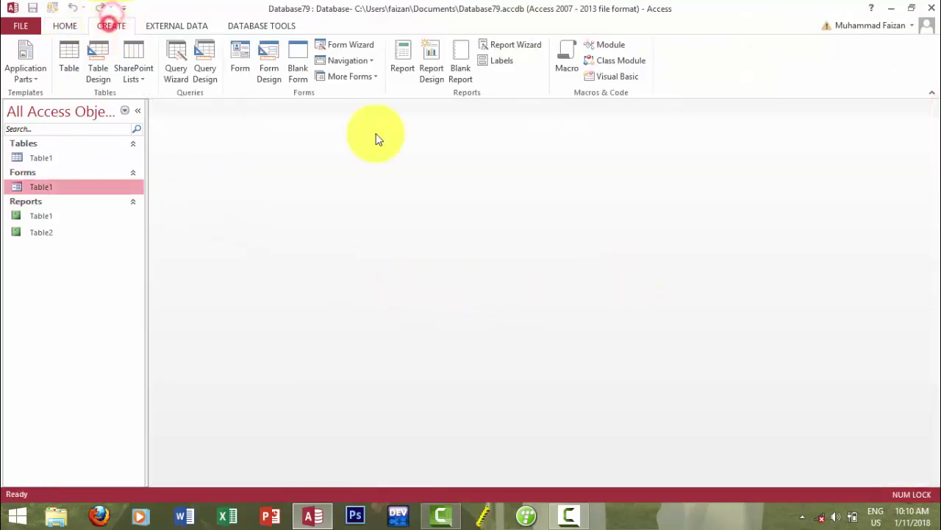
left_click(503, 64)
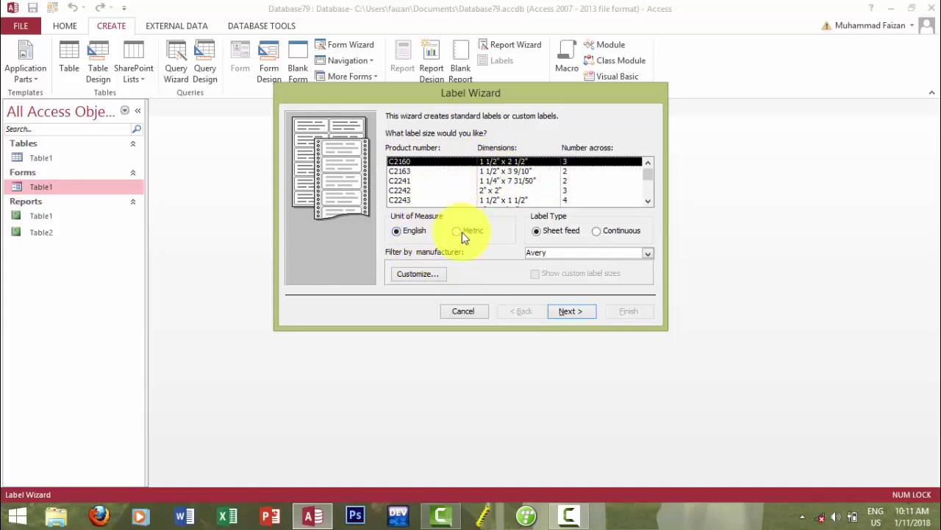
Step: Examine the settings for a new custom label size and leave them without creating a label
left_click(410, 277)
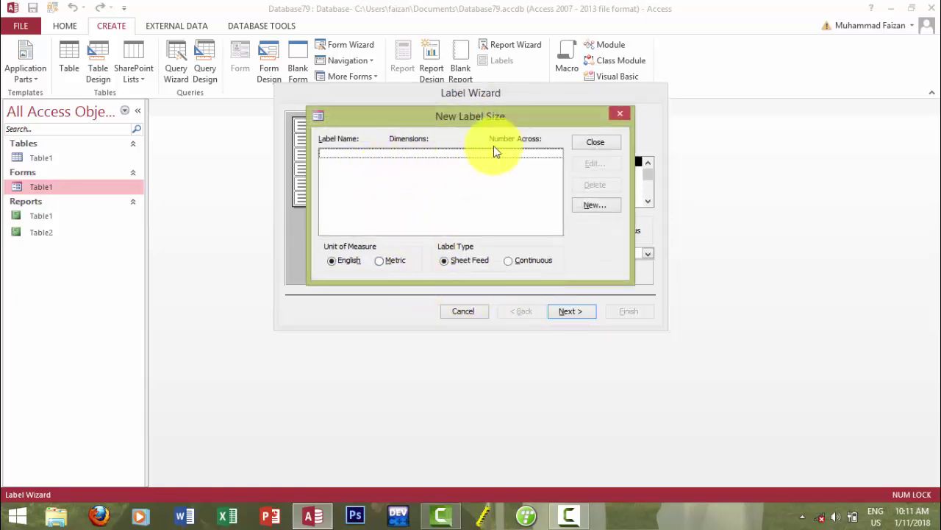
left_click(592, 206)
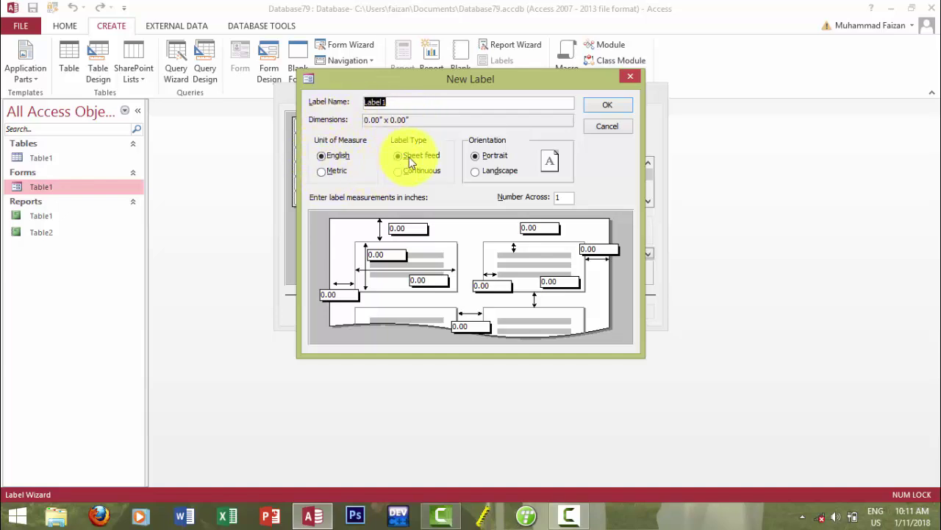
left_click(606, 125)
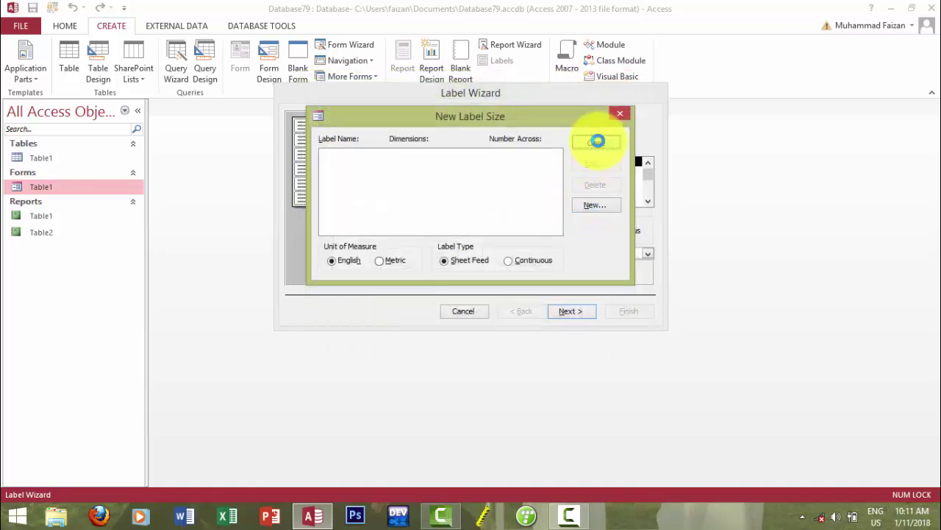
left_click(600, 139)
Step: Keep label size C2160 and set the label text to font size 12, leaving Arial with Light weight
left_click(580, 311)
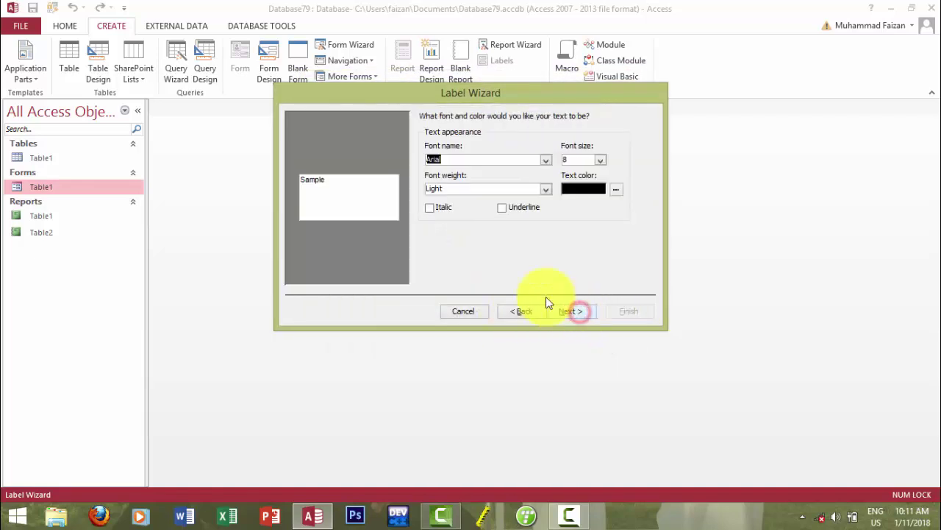
left_click(456, 156)
left_click(449, 188)
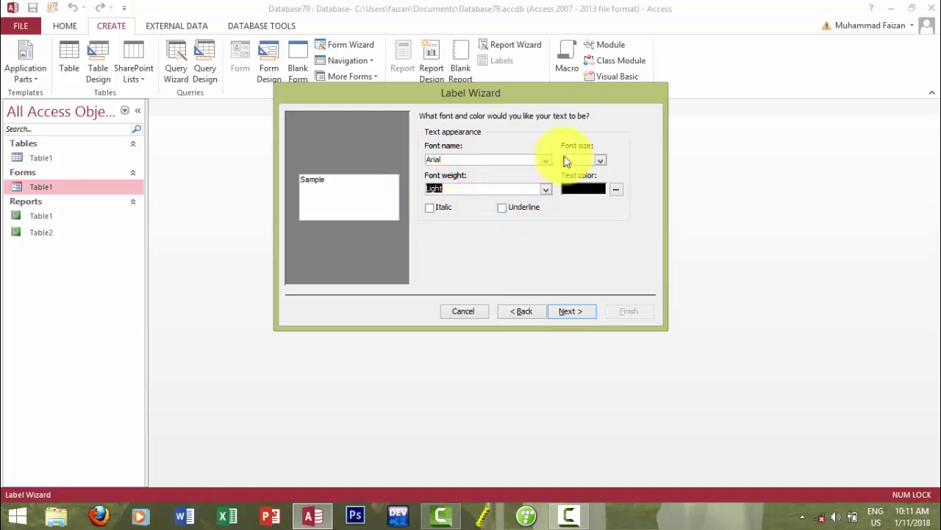
left_click(600, 160)
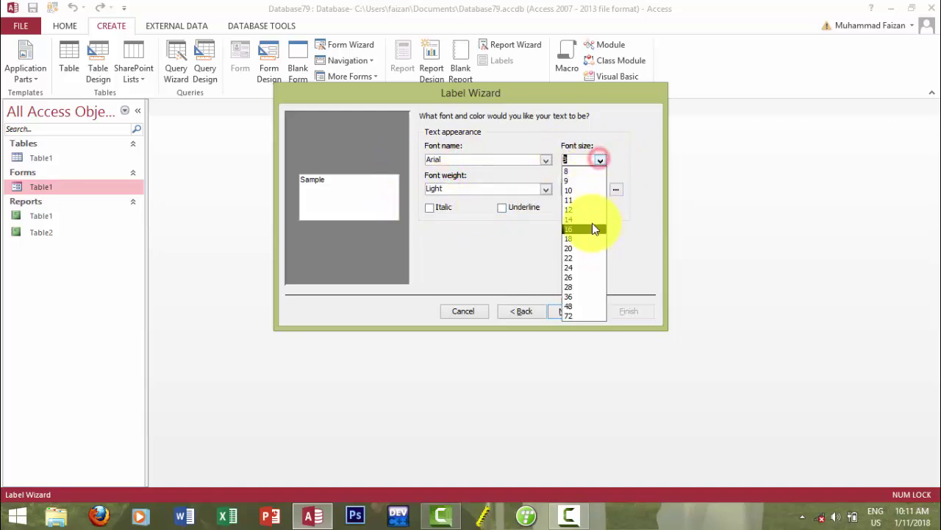
left_click(588, 211)
left_click(552, 312)
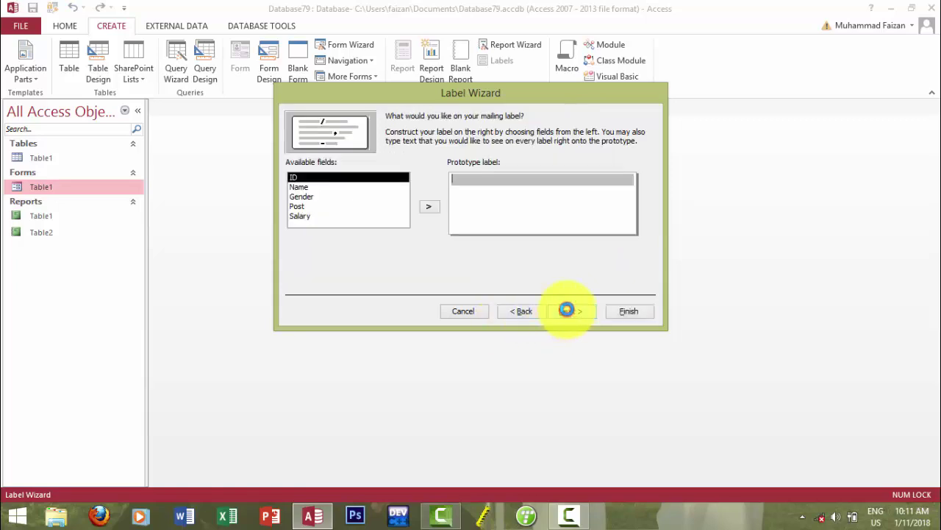
Step: Place the Name field on the prototype label
left_click(304, 189)
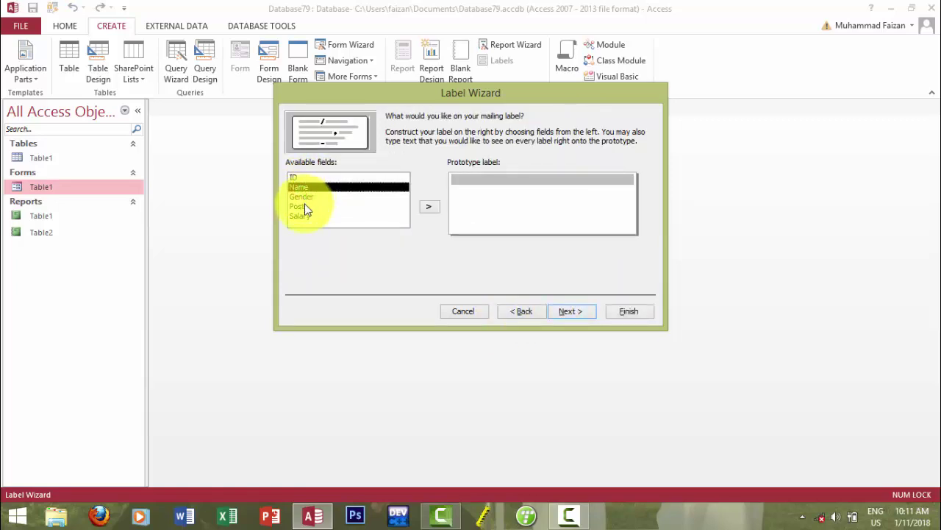
left_click(427, 205)
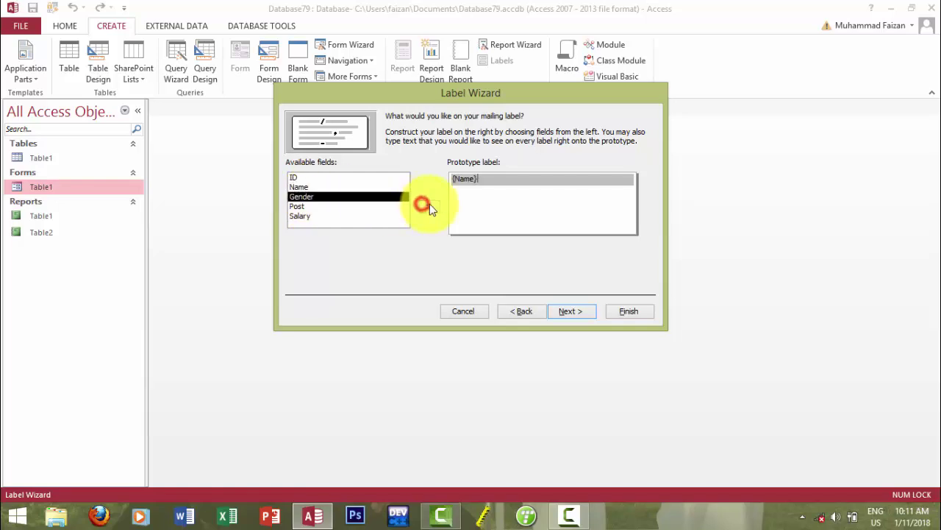
left_click(576, 311)
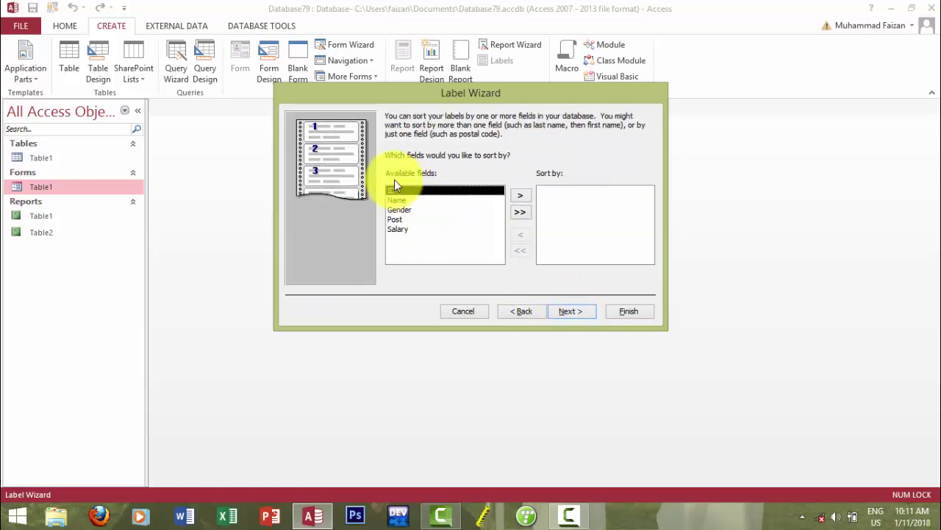
Step: Generate the labels report without any sort field, look over its preview and close it
left_click(403, 192)
left_click(575, 311)
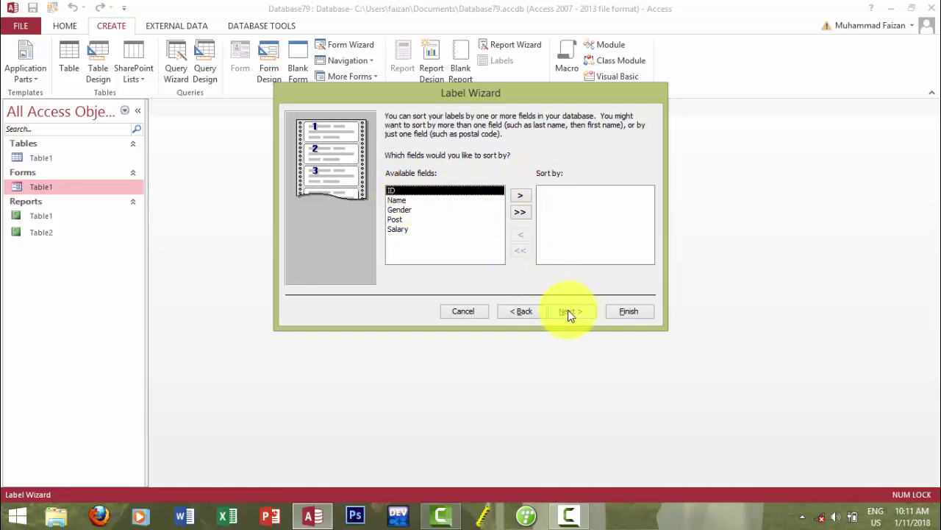
left_click(568, 311)
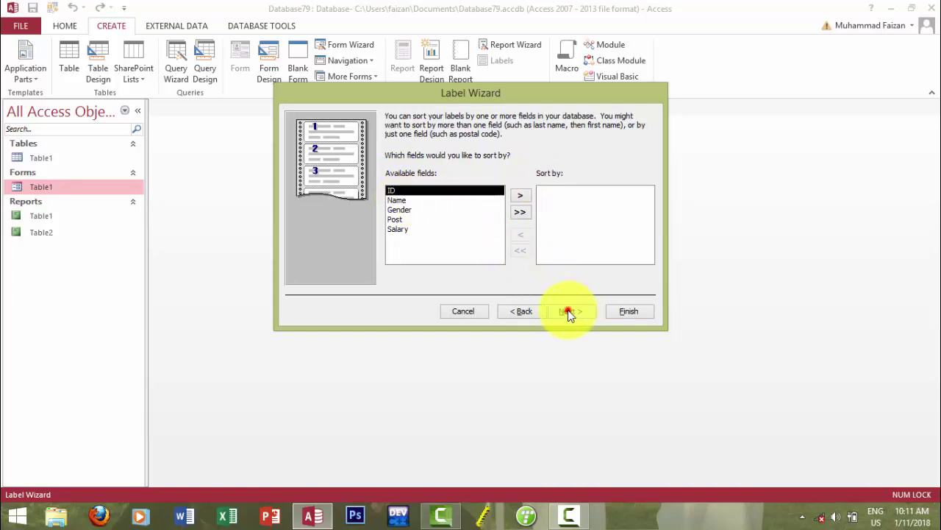
left_click(618, 314)
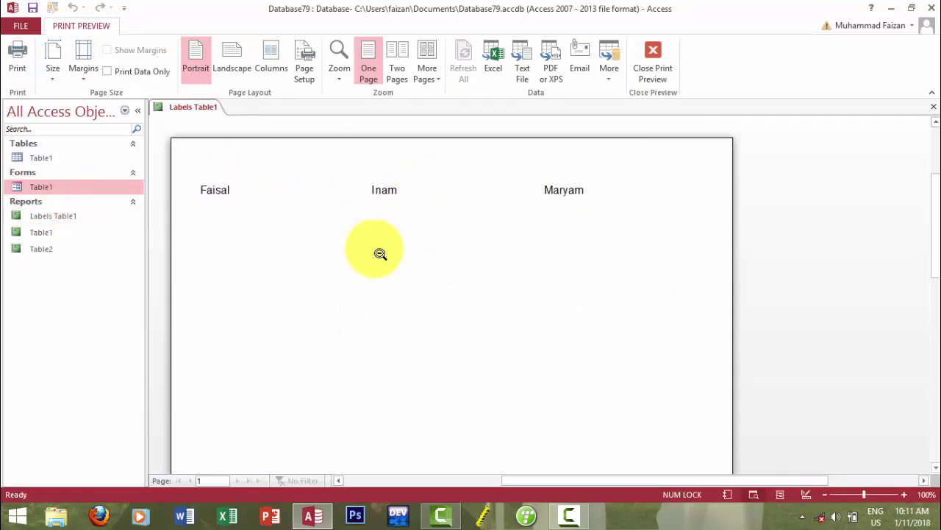
scroll(379, 253, "down", 3)
scroll(377, 254, "up", 3)
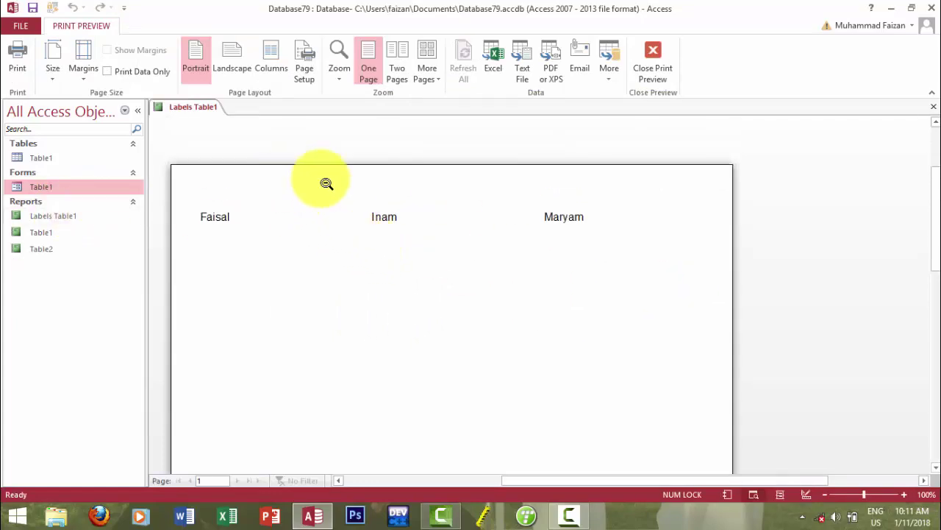
left_click(933, 107)
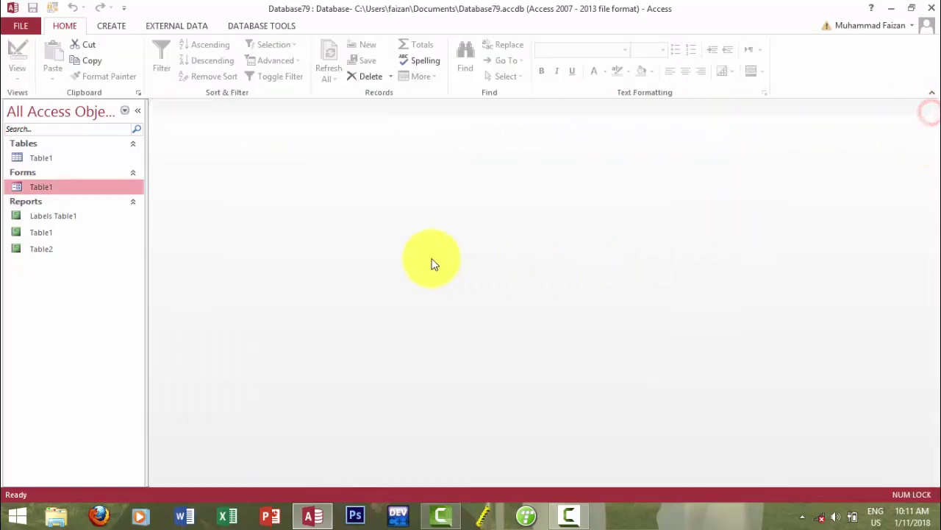
Step: Create a new macro with an If block that contains an ApplyFilter action
left_click(108, 25)
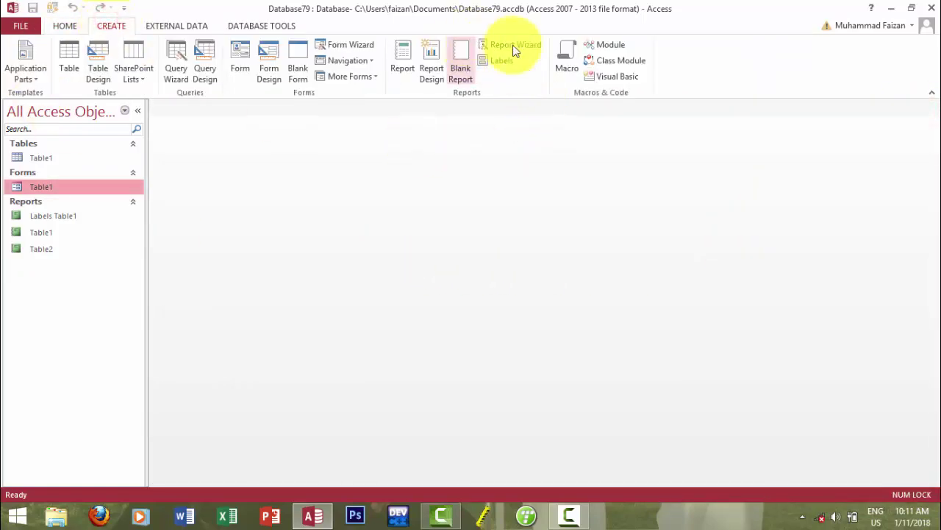
left_click(562, 60)
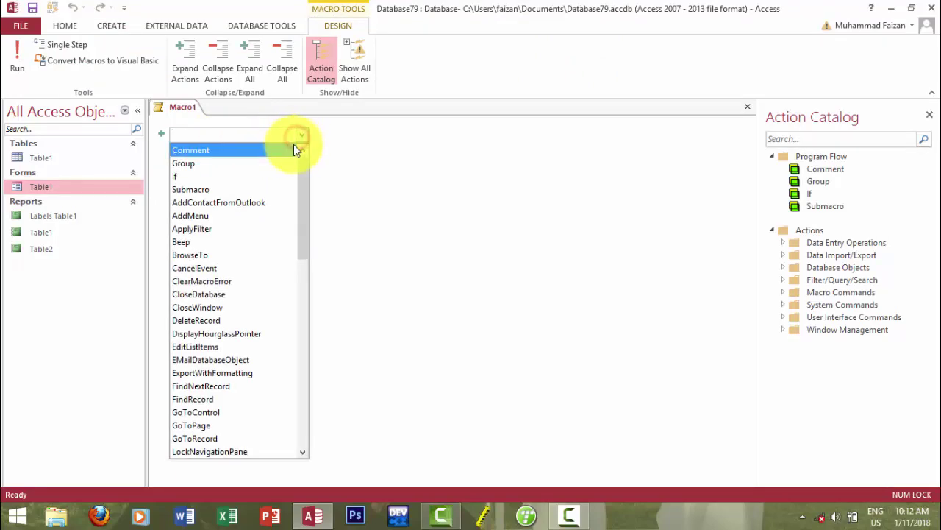
left_click(280, 177)
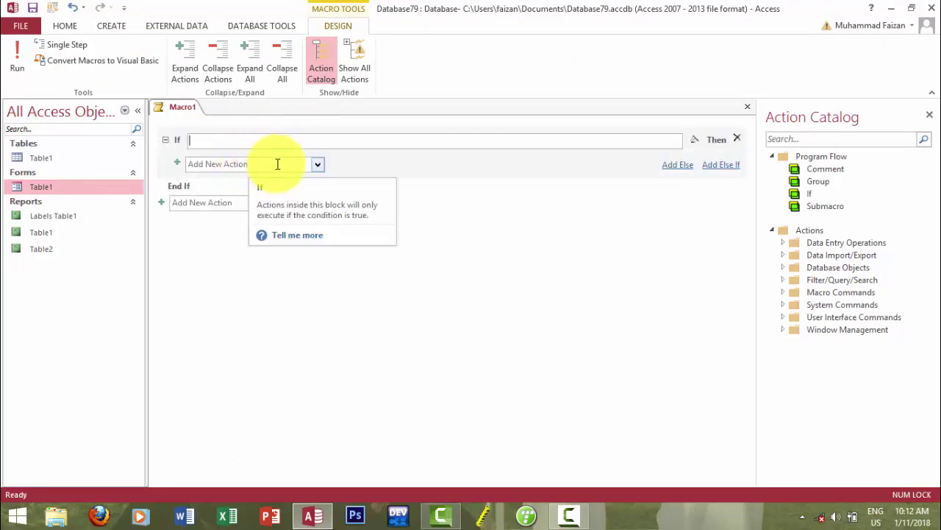
left_click(275, 163)
left_click(317, 160)
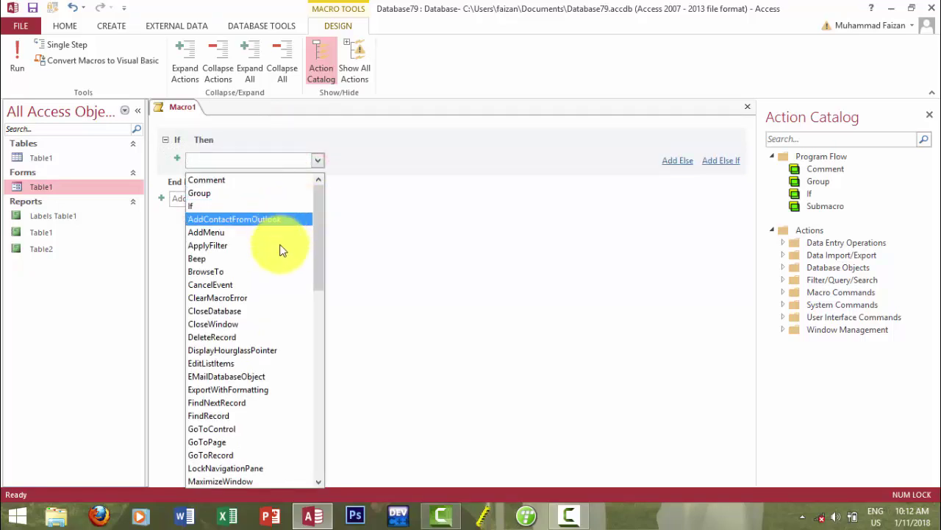
left_click(253, 246)
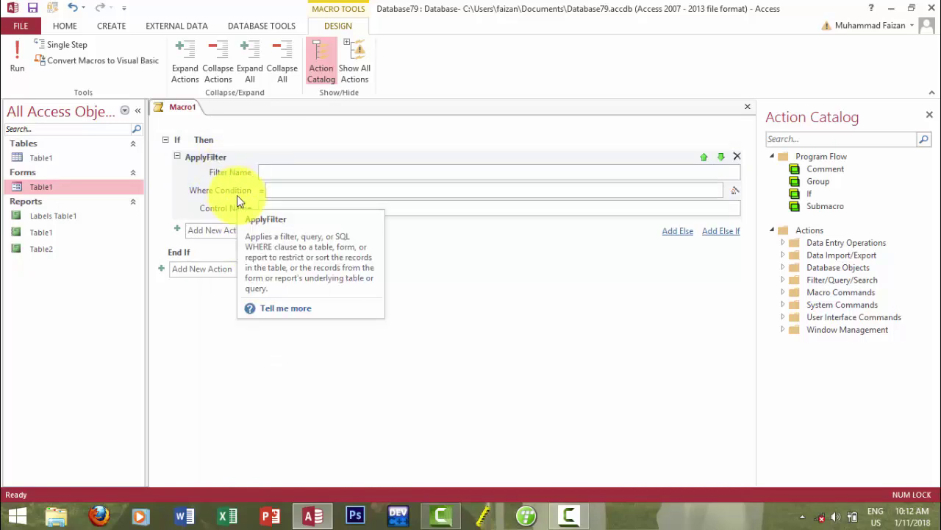
Step: Set the ApplyFilter action's Filter Name to "name" and its Where Condition to "table1"
type("name")
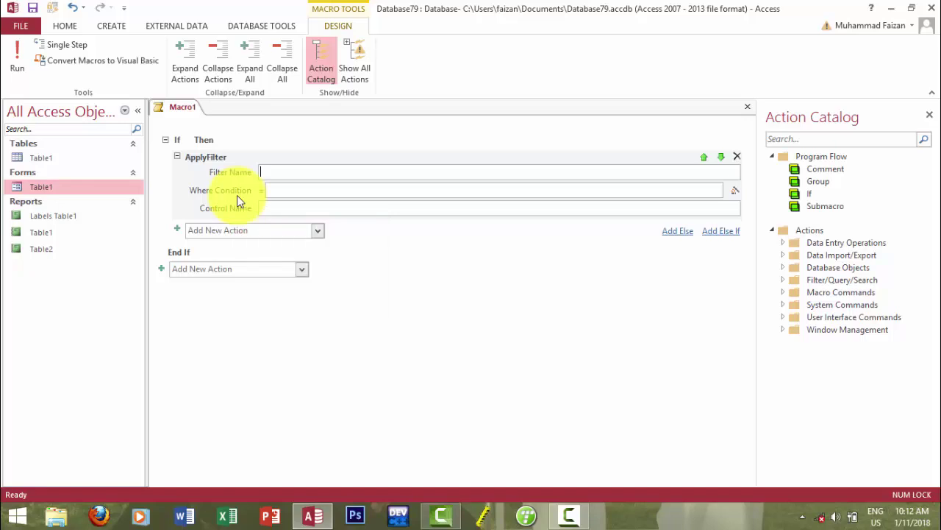
left_click(282, 189)
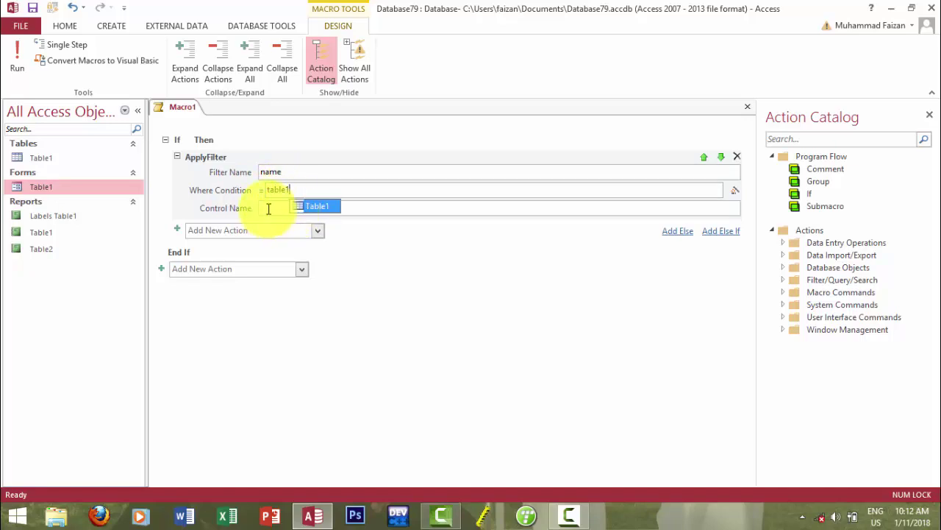
left_click(267, 206)
left_click(296, 190)
type("1")
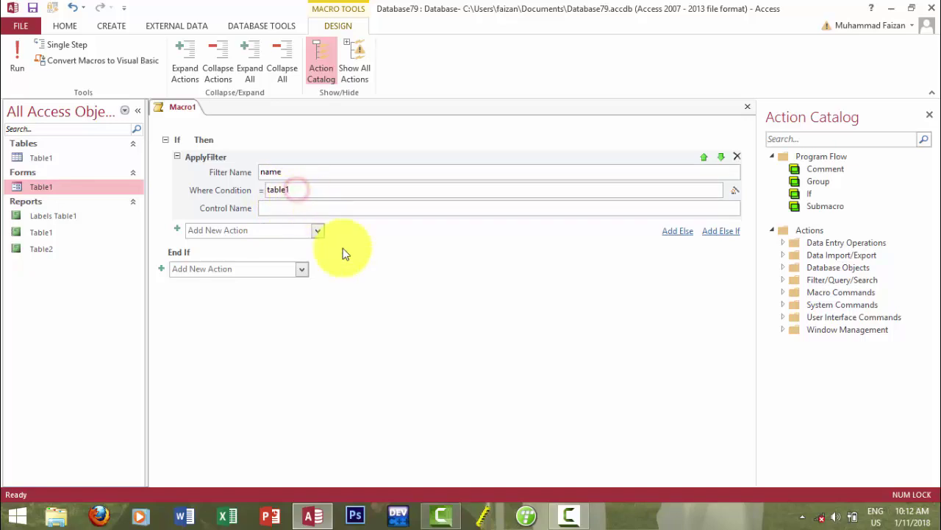
Step: Try to close the macro and save it under its default name
left_click(749, 108)
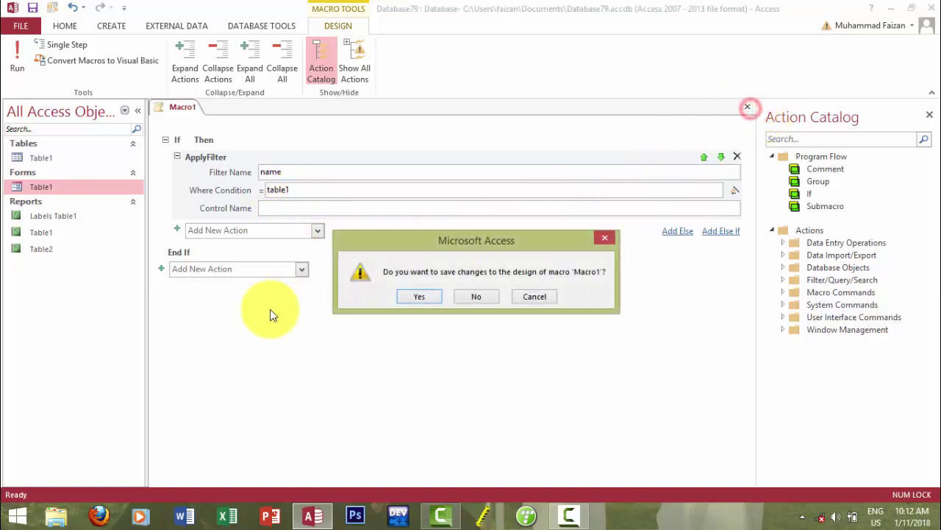
left_click(406, 295)
left_click(458, 206)
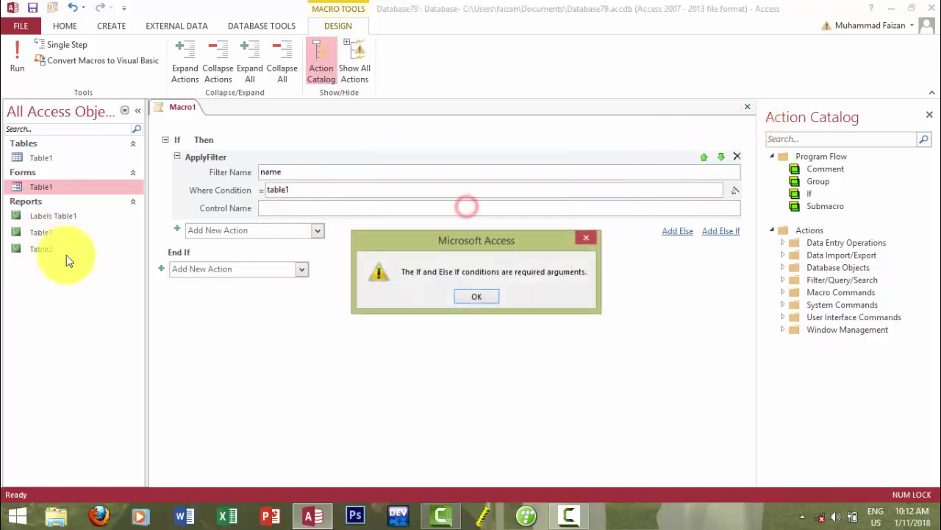
left_click(471, 296)
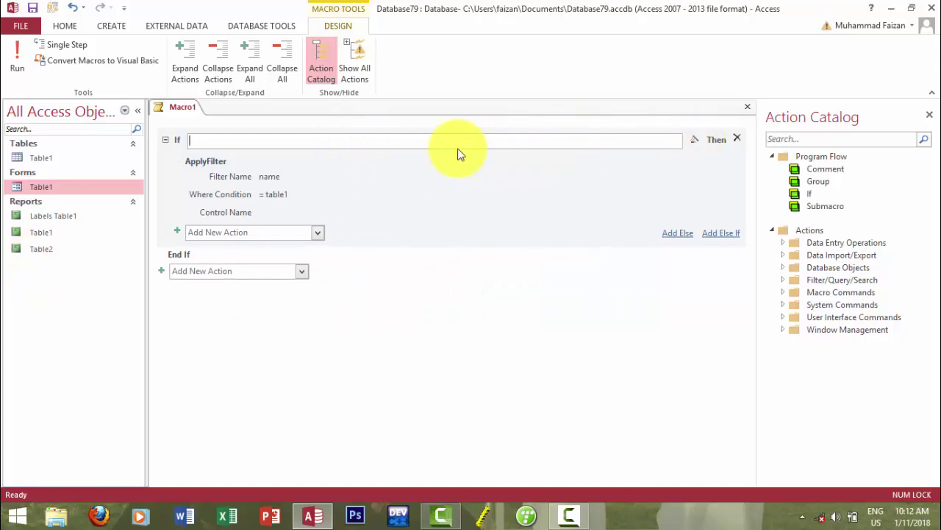
Step: Enter "then" as the If block's condition, close the macro and save it as Macro1
type("then")
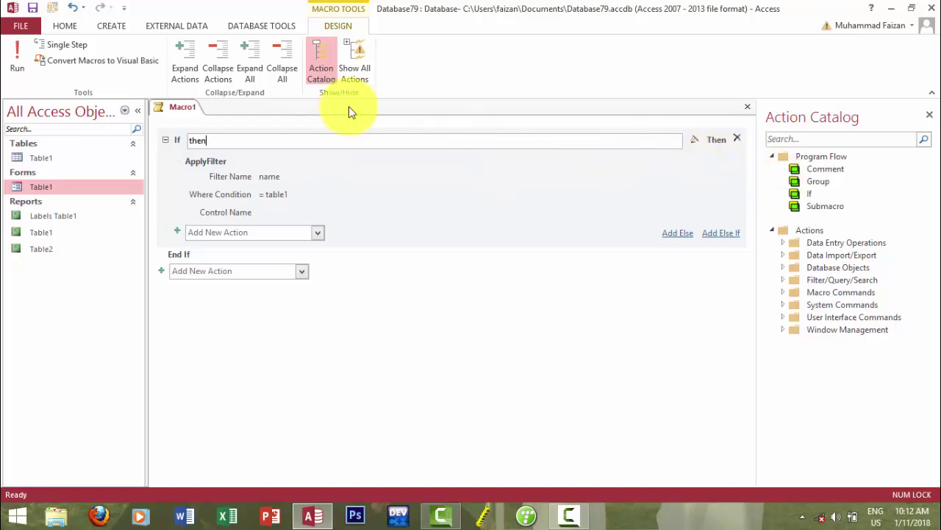
left_click(749, 109)
left_click(426, 296)
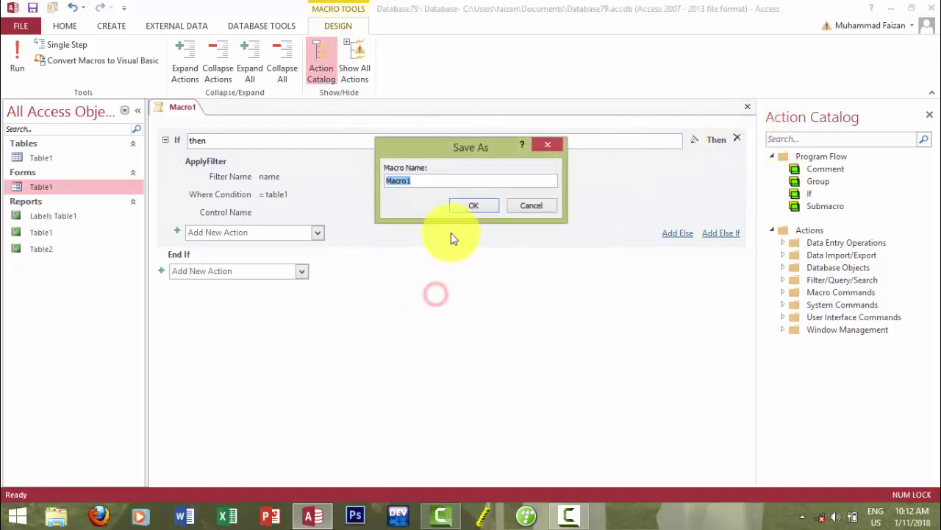
left_click(472, 205)
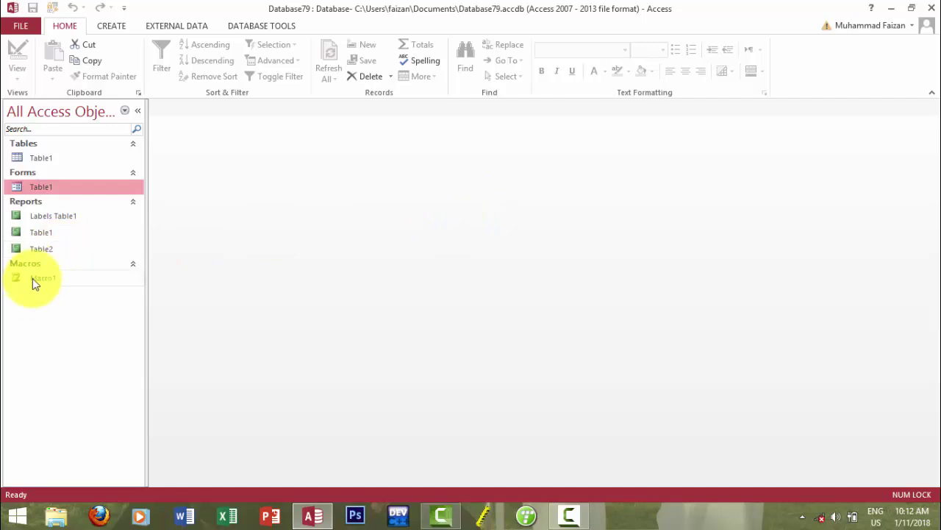
Step: Run the saved Macro1 and reopen it in Design View
double_click(32, 278)
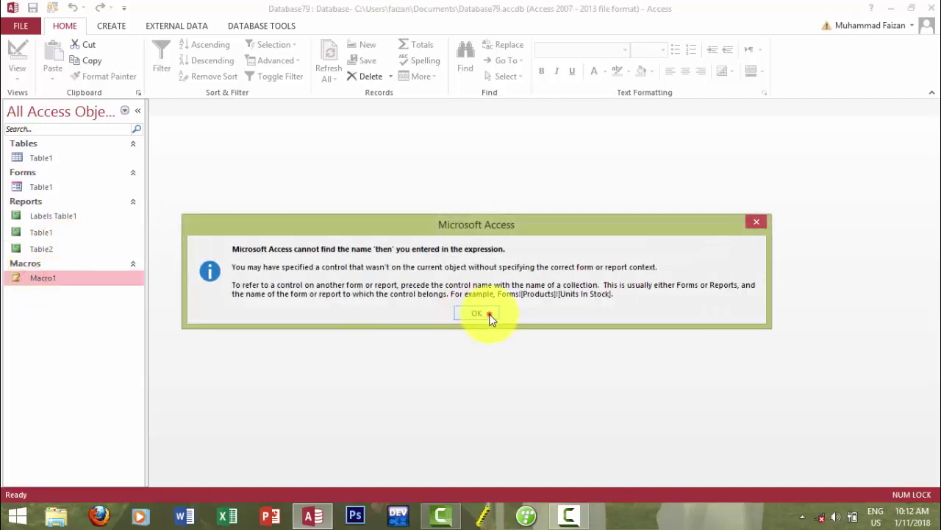
left_click(488, 314)
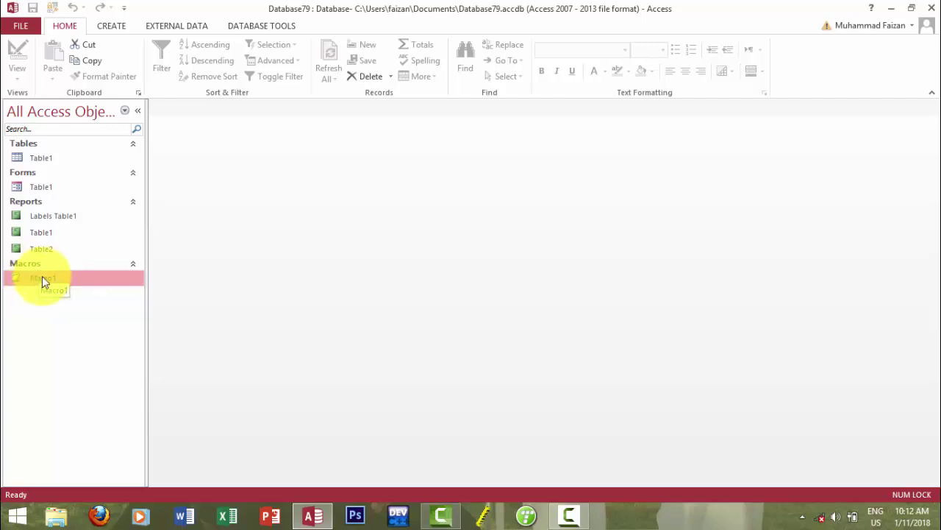
right_click(42, 279)
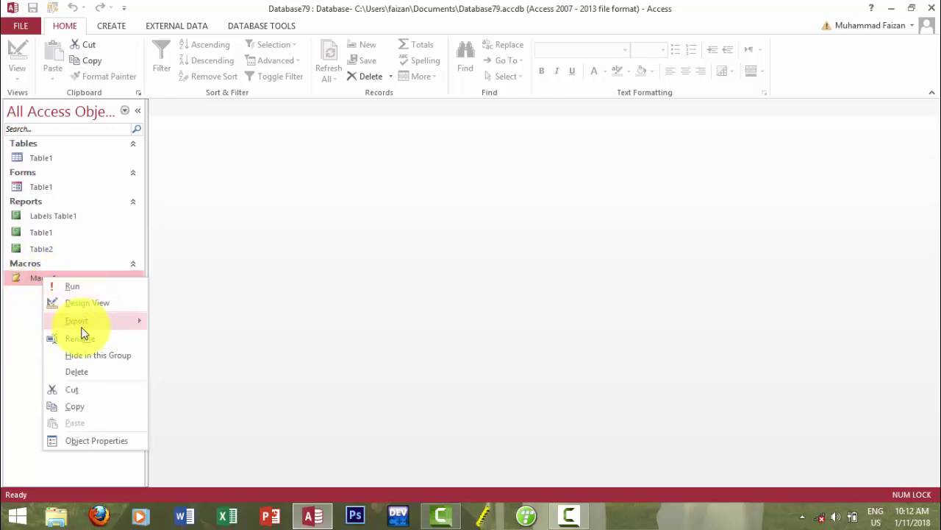
left_click(81, 303)
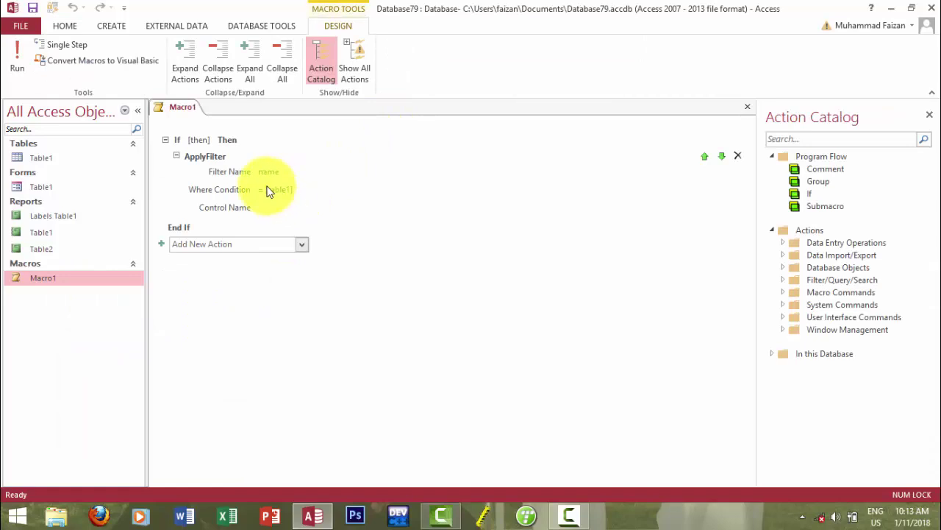
Step: Review the If block's condition and the list of actions that can be added inside the block
left_click(239, 163)
left_click(221, 141)
left_click(227, 142)
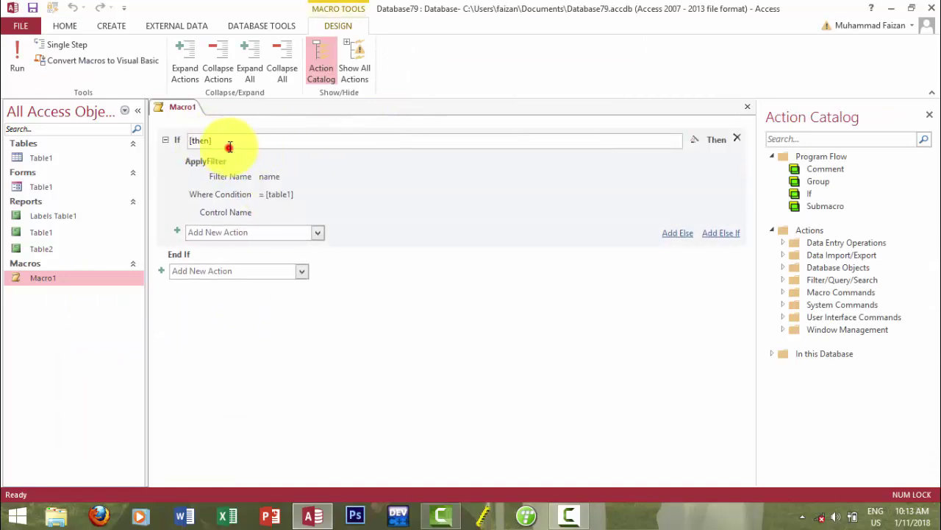
left_click(237, 232)
left_click(318, 232)
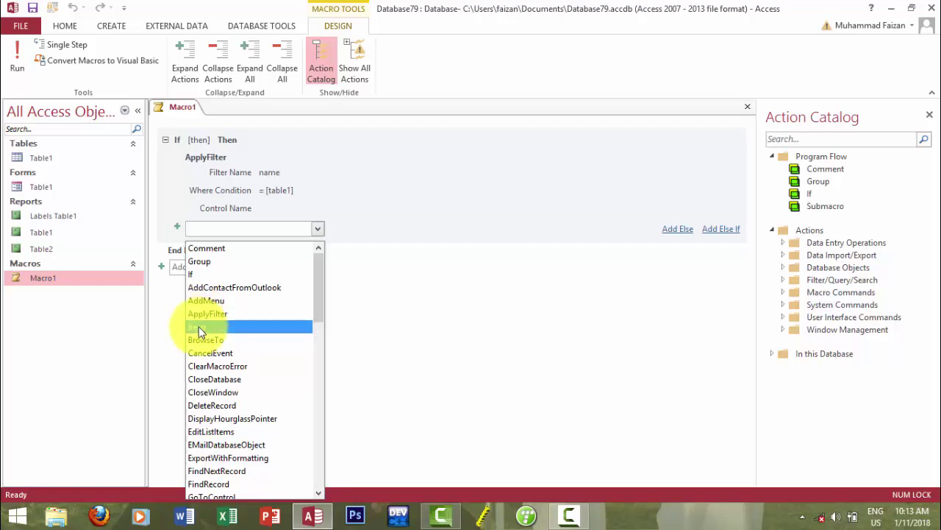
left_click(312, 297)
left_click_drag(320, 283, 319, 248)
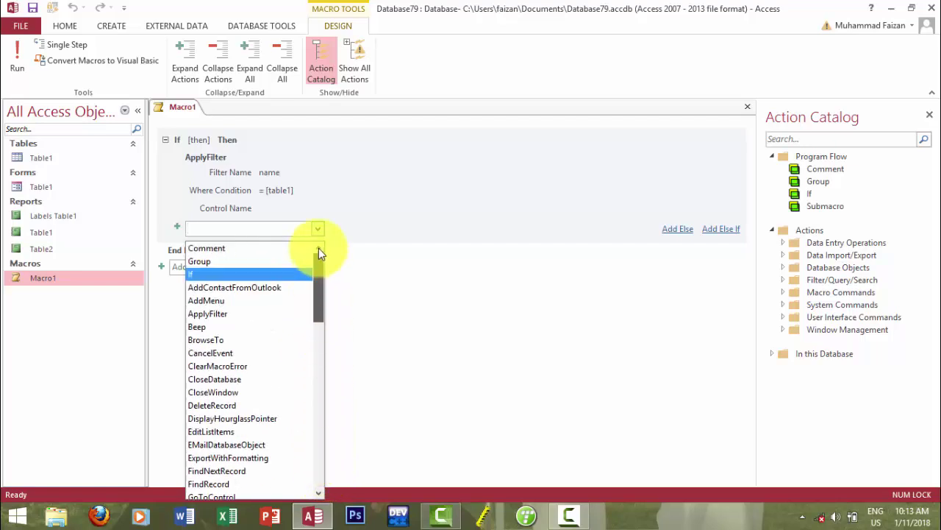
left_click(176, 25)
left_click(178, 27)
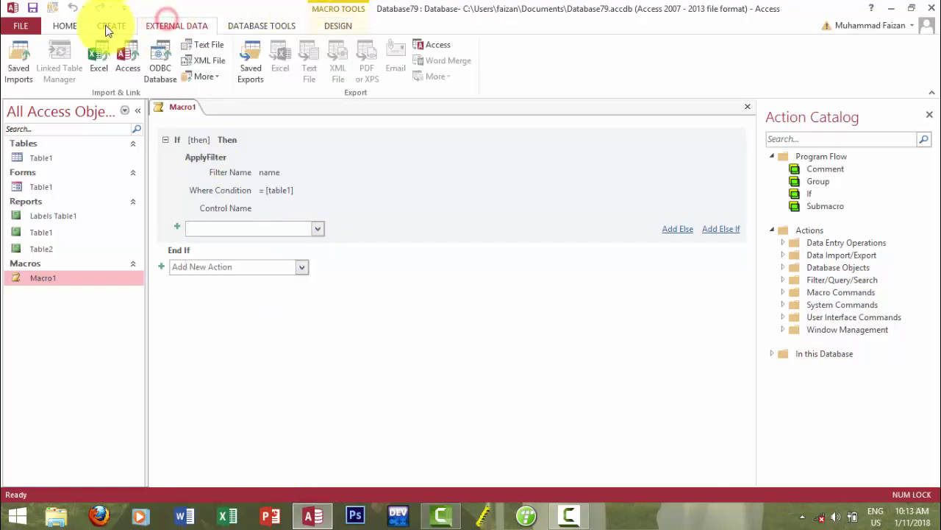
left_click(111, 26)
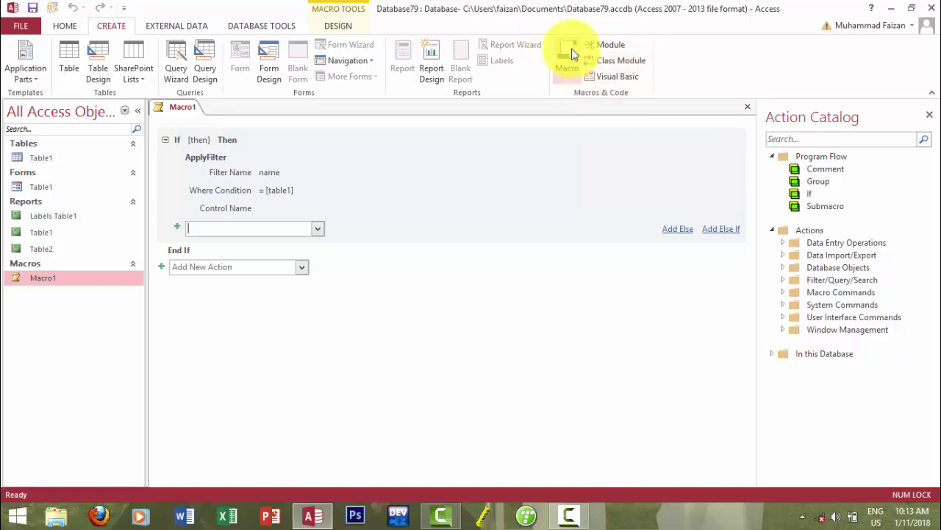
left_click(175, 26)
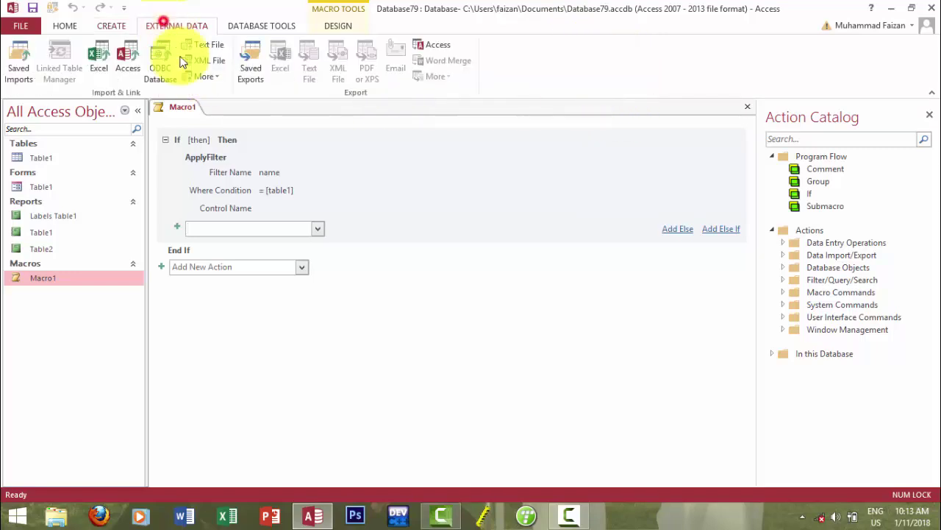
left_click(265, 28)
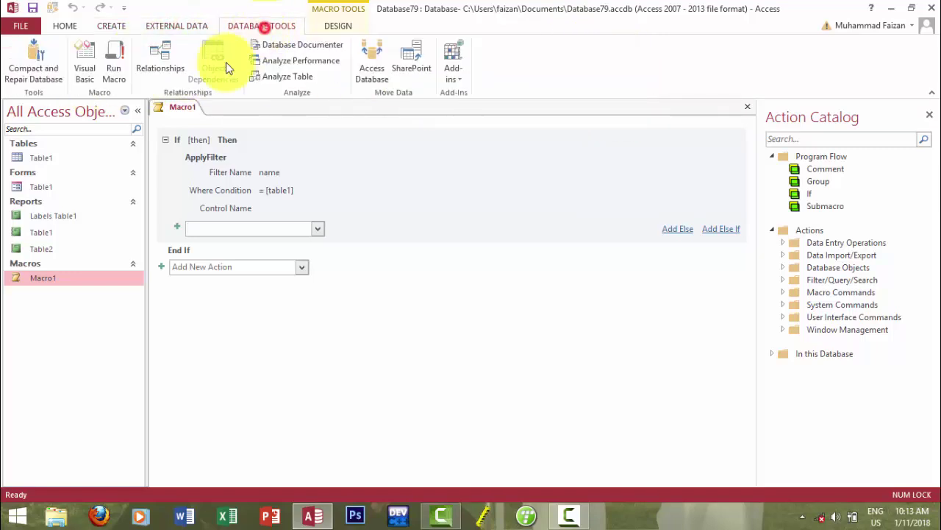
left_click(171, 28)
left_click(126, 27)
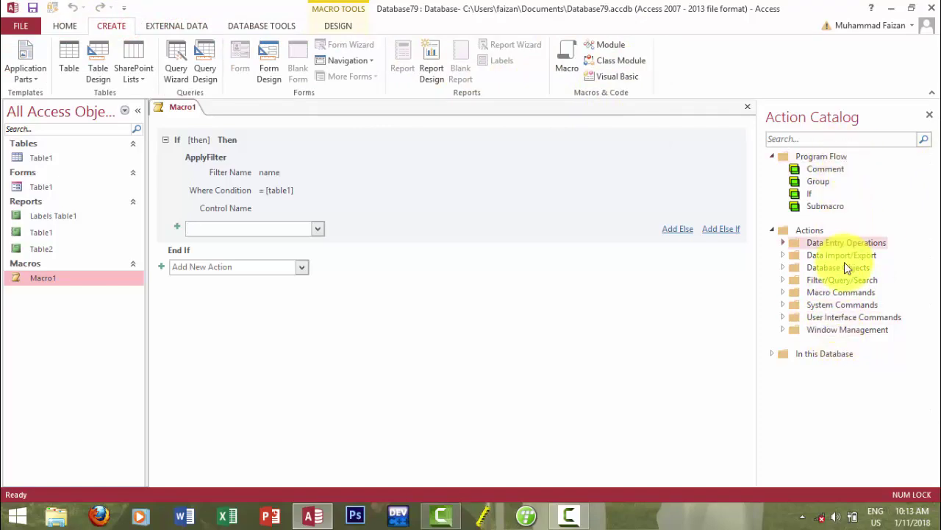
Step: Close the Action Catalog and the Macro1 design
left_click(929, 115)
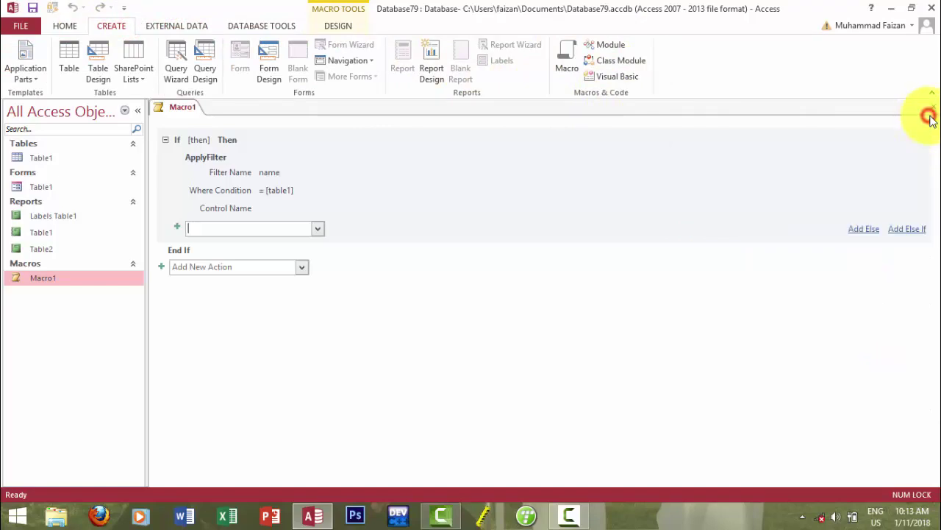
left_click(931, 108)
left_click(71, 334)
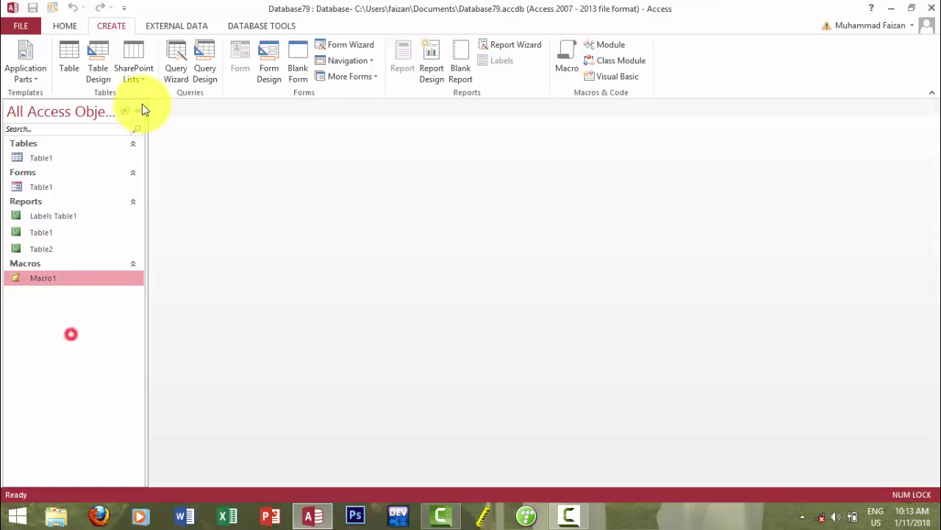